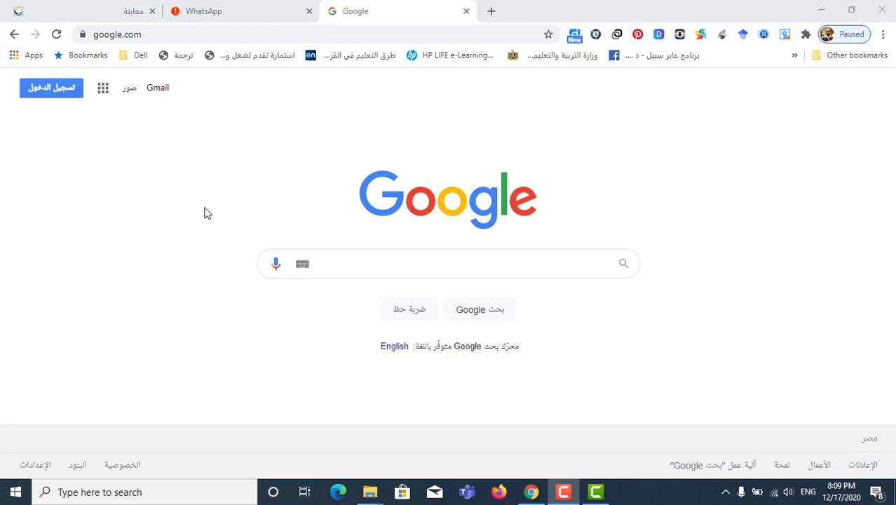
From the Google home page's Sign in button, open the account chooser
click(62, 84)
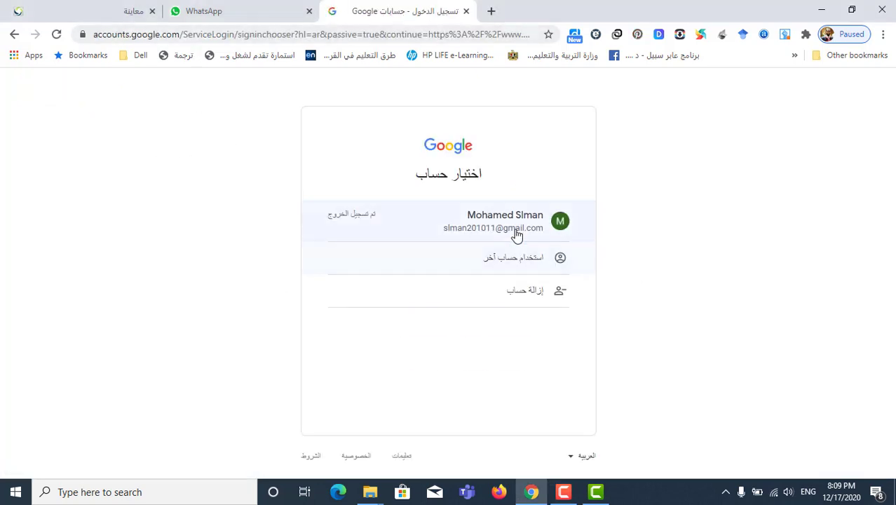
Sign in with the saved account, then create a new Google Form from Drive's New menu
click(513, 230)
click(358, 339)
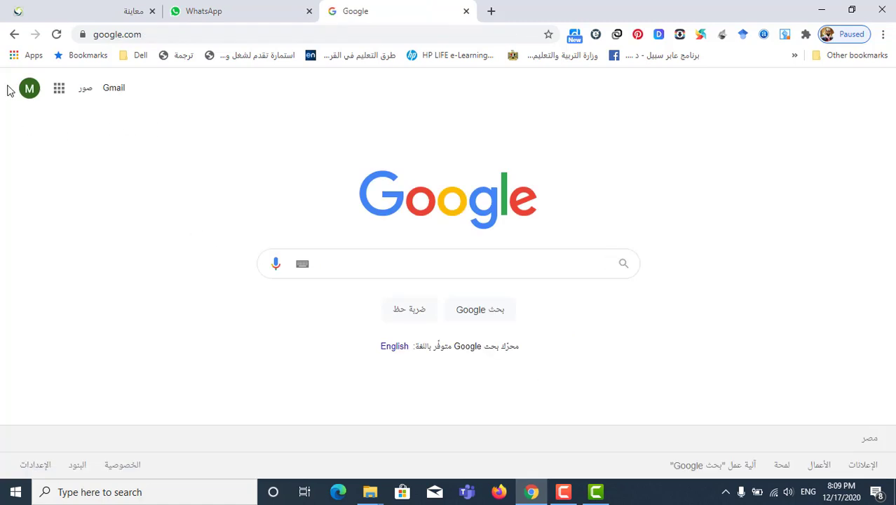
click(59, 89)
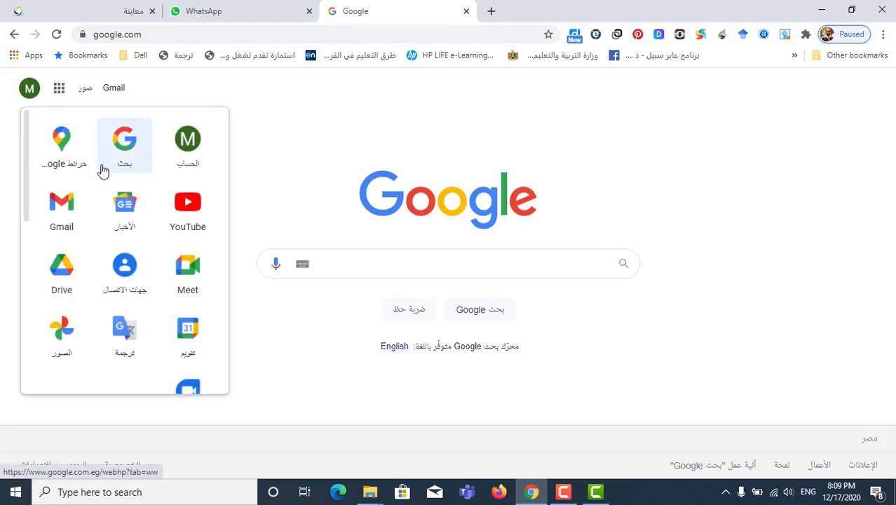
click(63, 273)
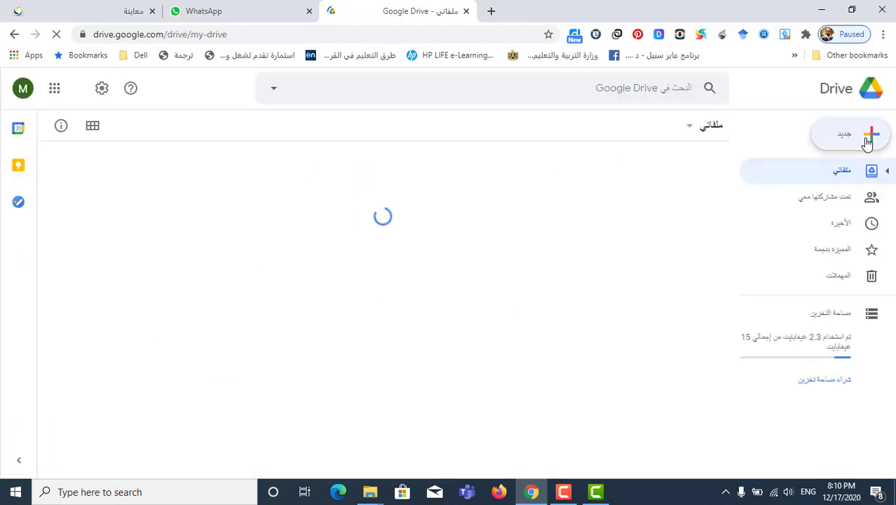
click(871, 140)
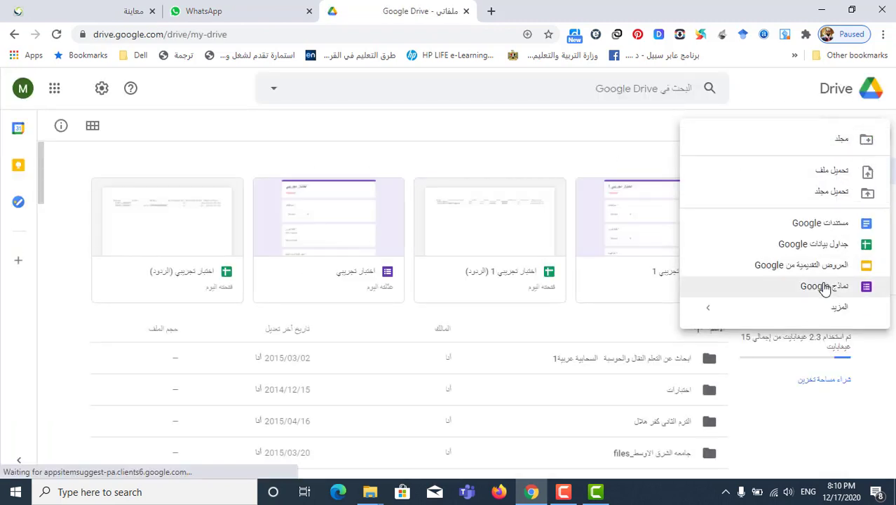
click(825, 287)
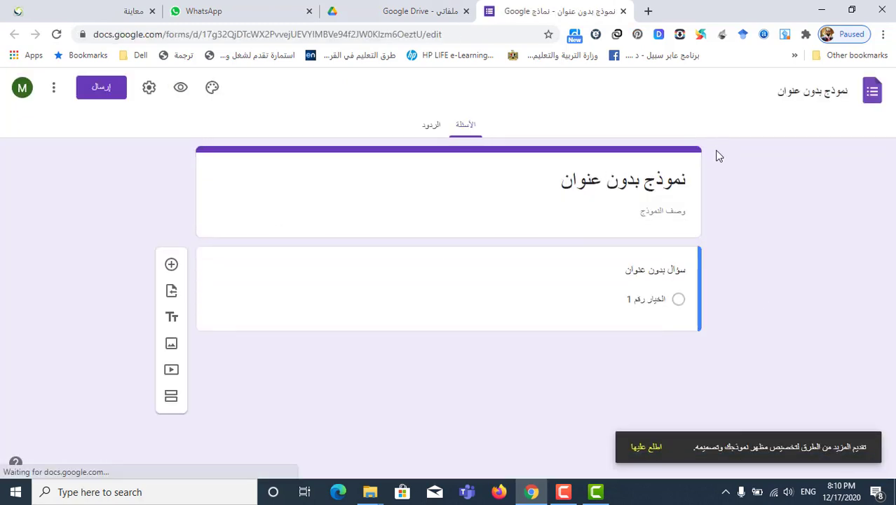
Rename the untitled form to 'اختبار تجريبي'
click(807, 92)
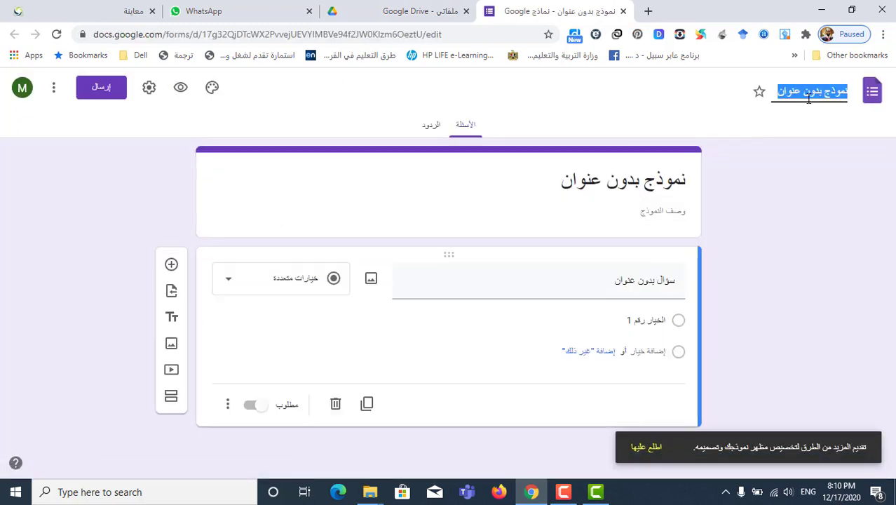
text(اختبار تجريبي)
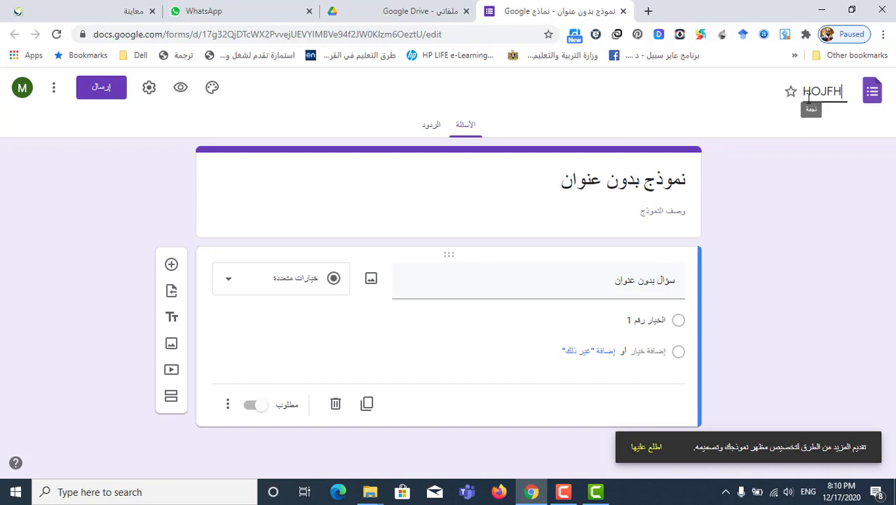
click(644, 182)
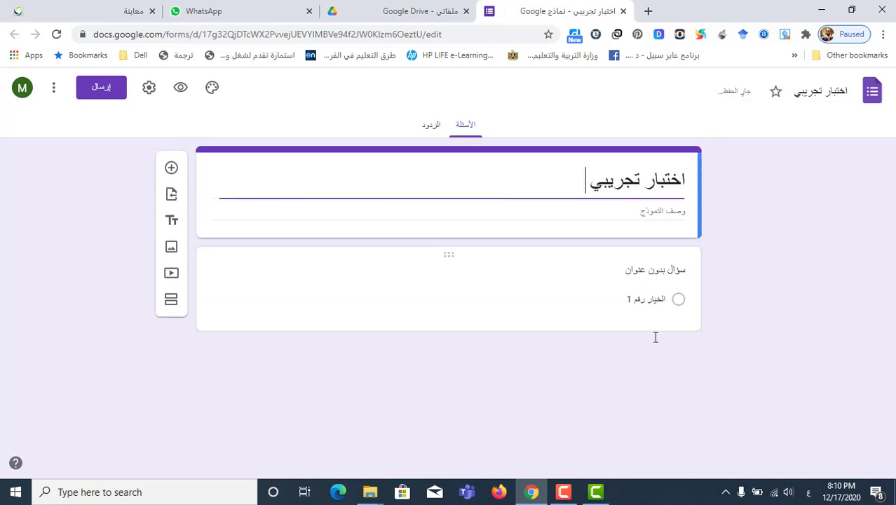
click(610, 212)
Retitle question 1 'اسم الطالب', make it a dropdown, and enter the student-name options
click(629, 273)
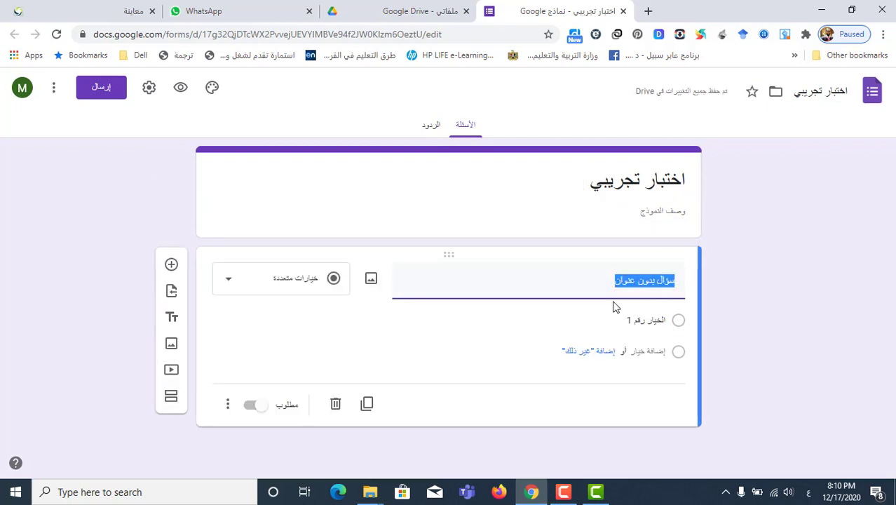
key(BackSpace)
text(اسم الطالب)
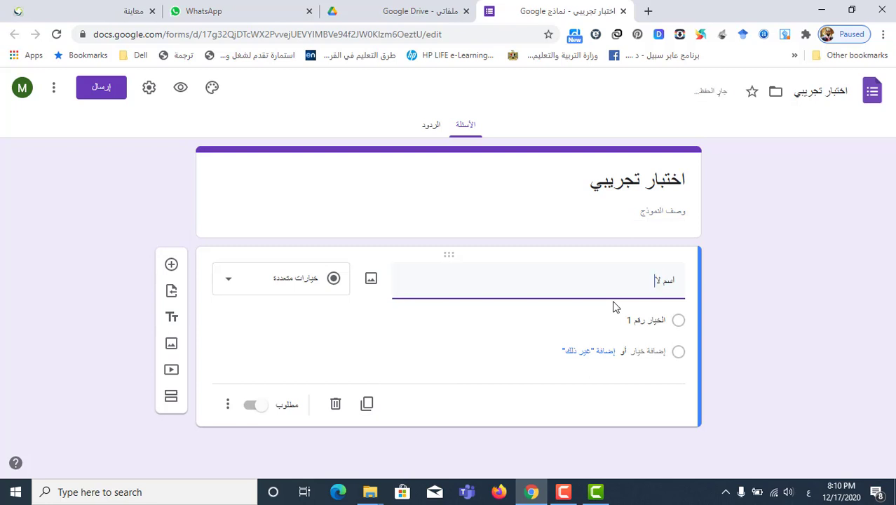
click(258, 281)
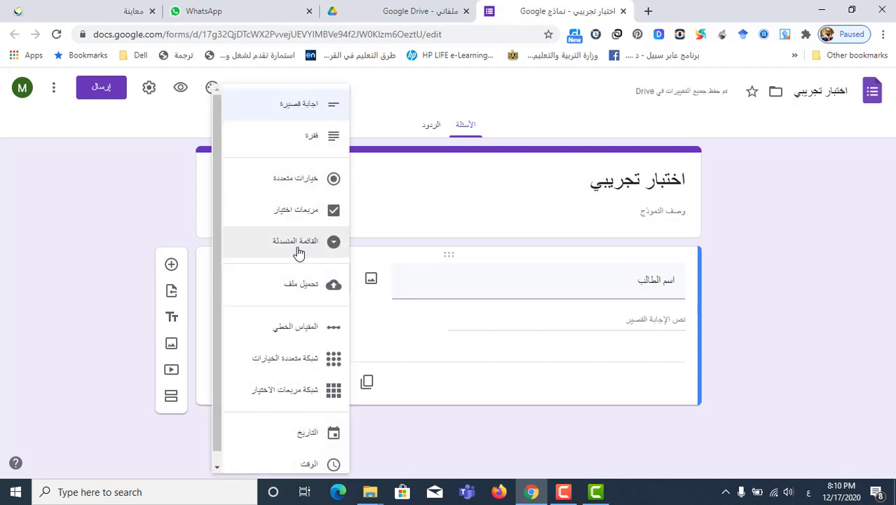
click(303, 243)
click(652, 332)
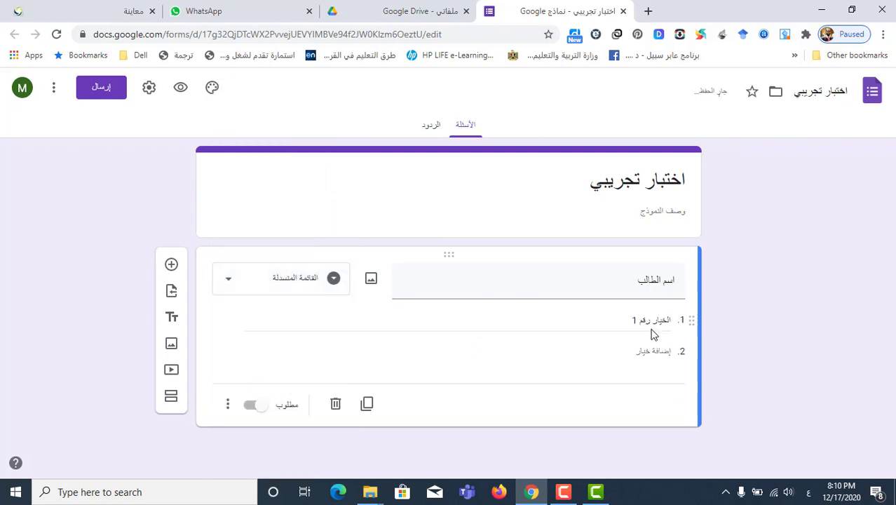
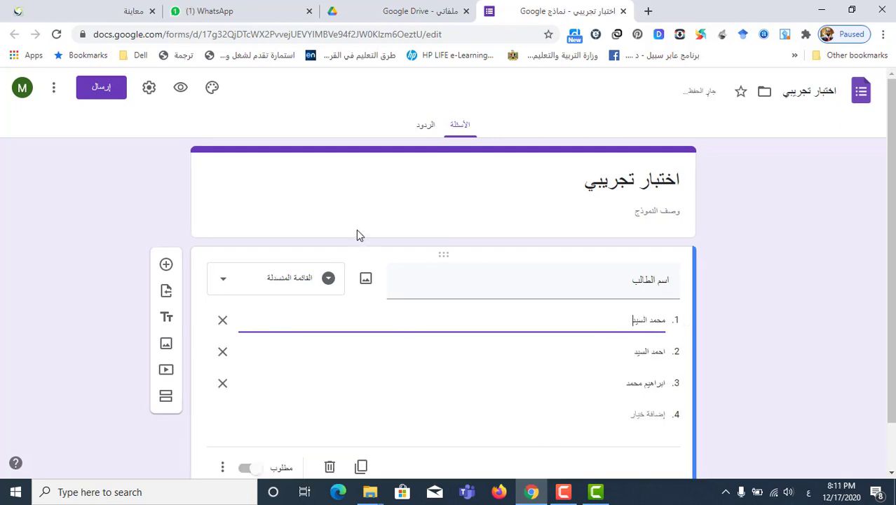
scroll(356, 228, down, 1)
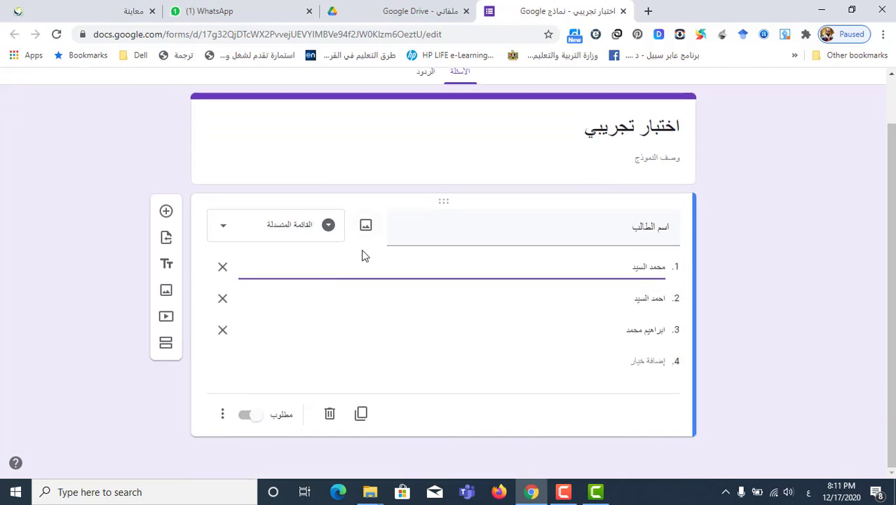
Make 'اسم الطالب' required and duplicate it, retitling the copy 'كلمة المرور'
click(250, 416)
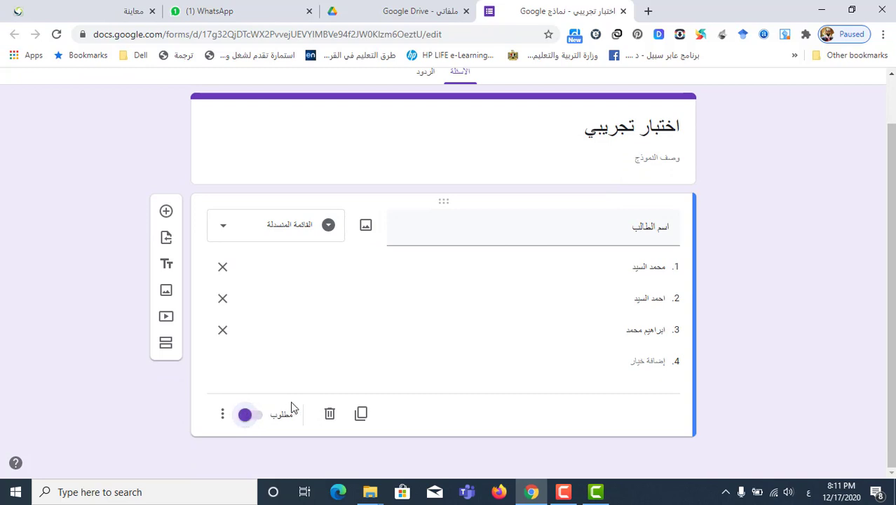
click(361, 416)
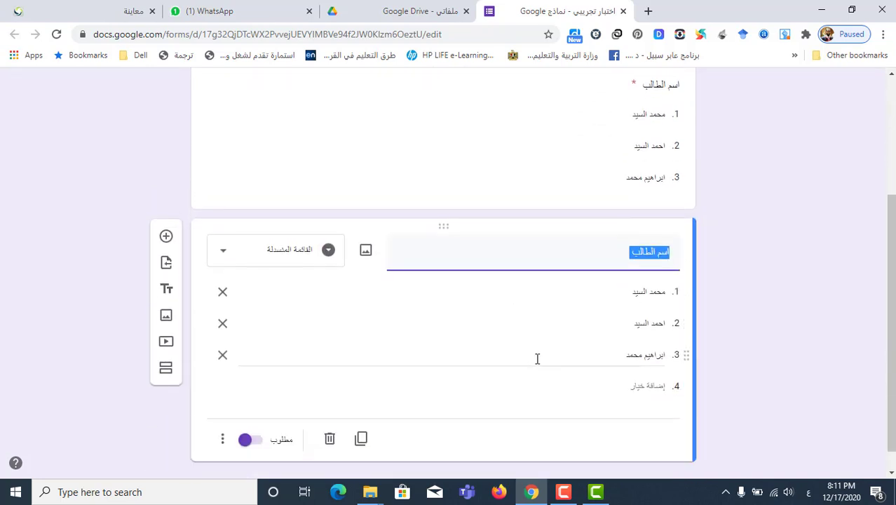
text(رق)
key(BackSpace)
key(BackSpace)
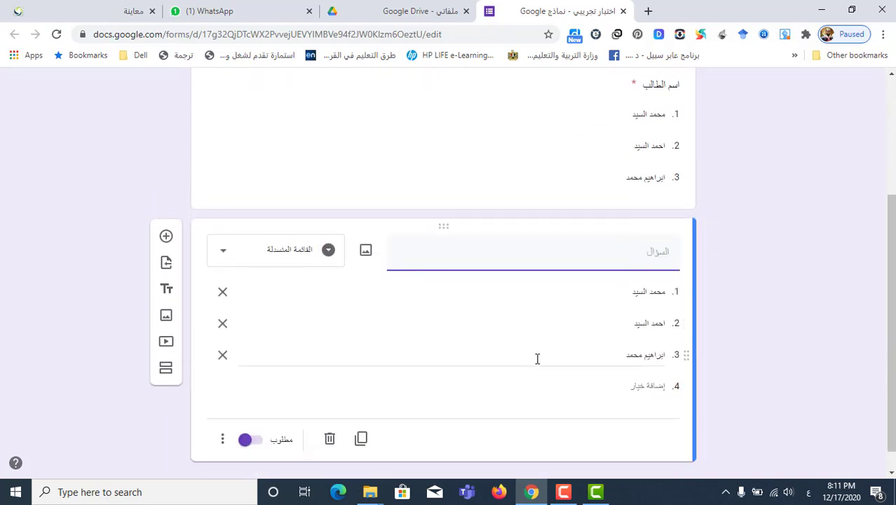
text(كلمة المرور)
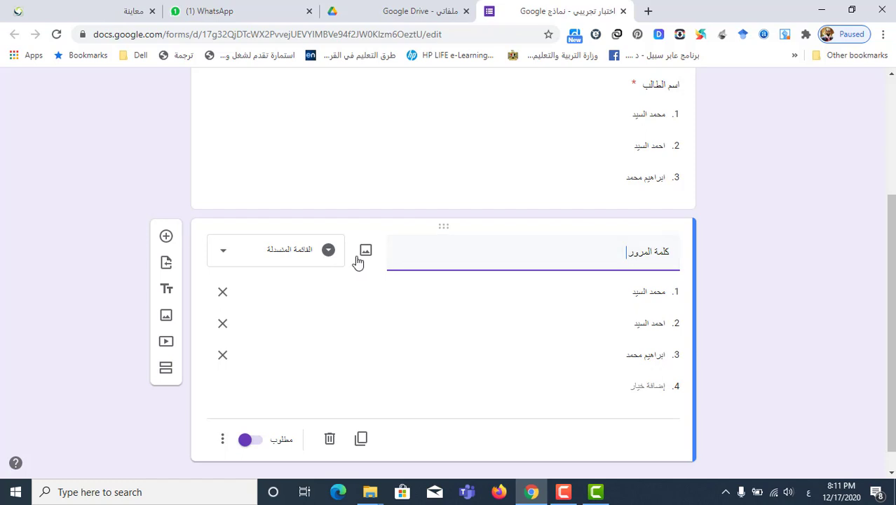
Clear the copy's first option and change it to a short-answer question
click(629, 297)
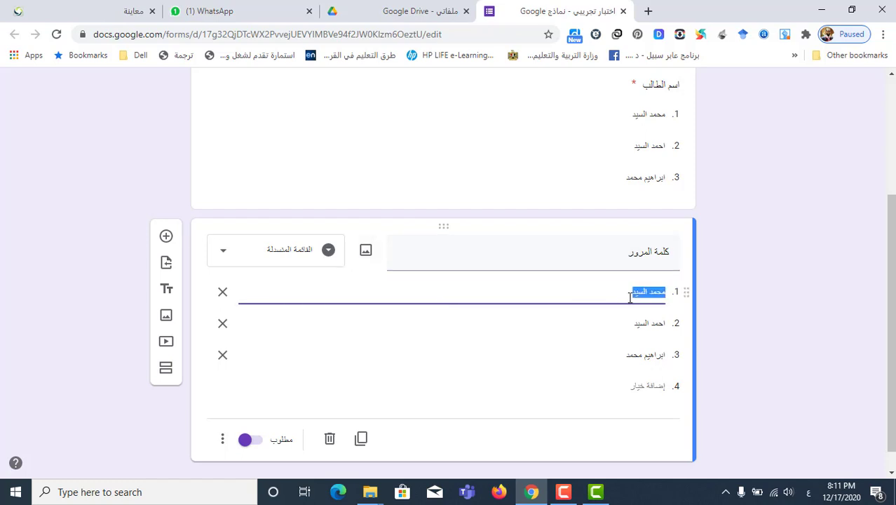
key(BackSpace)
click(270, 259)
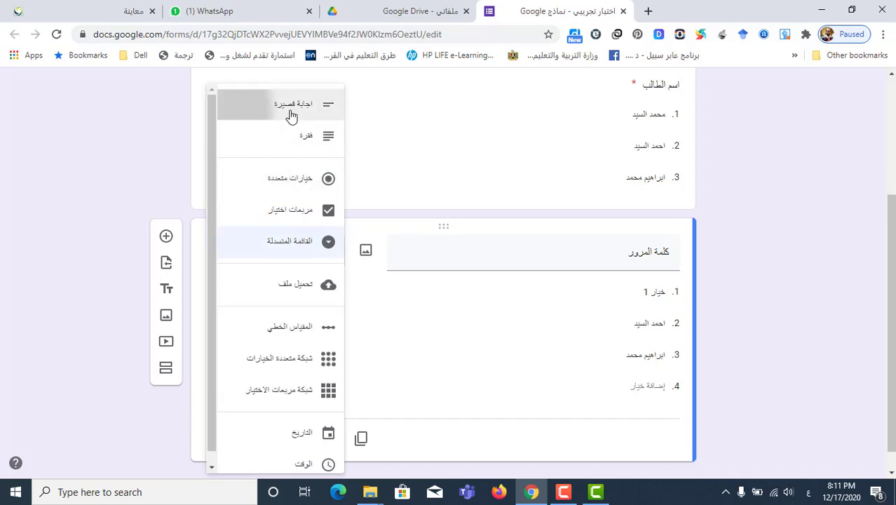
click(292, 113)
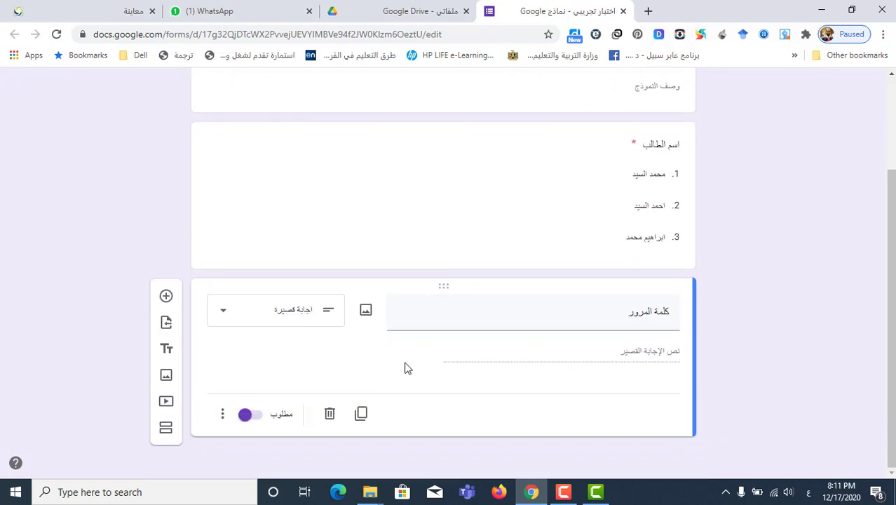
Add a new section titled 'الاسئلة' and insert a blank question into it
click(167, 431)
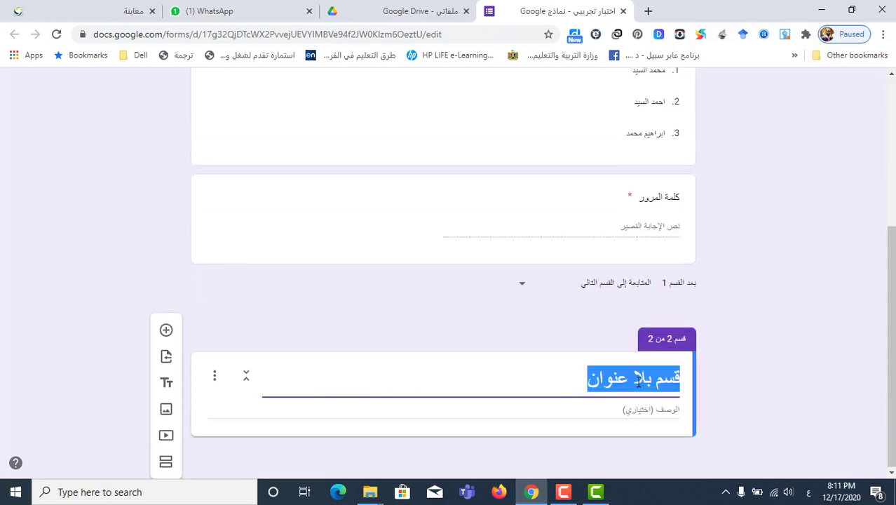
key(BackSpace)
text(الاس)
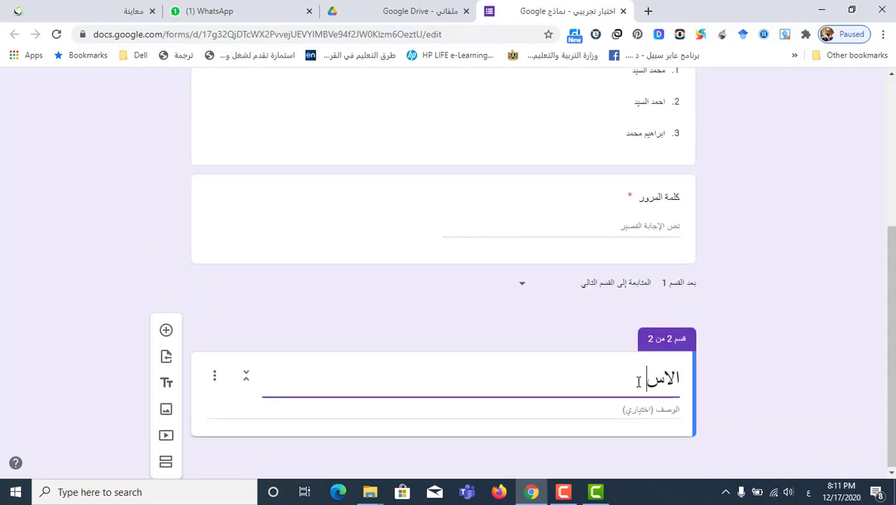
text(ئلة)
click(167, 331)
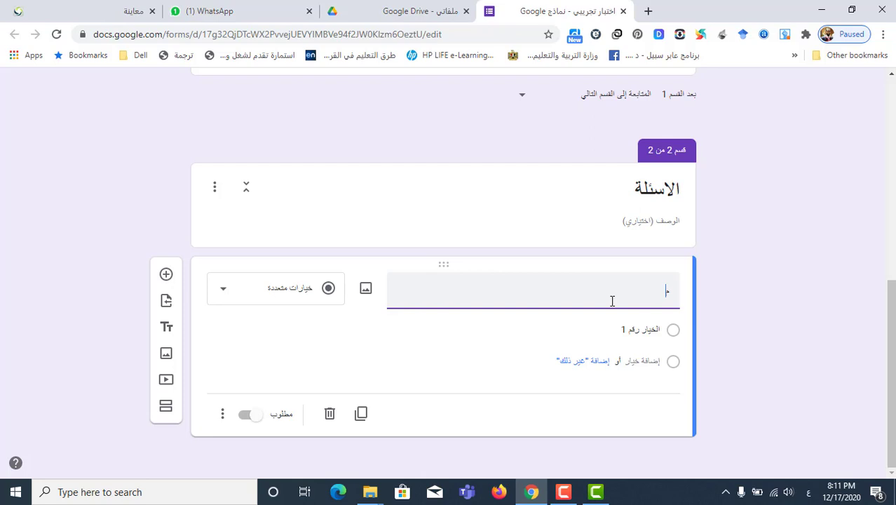
Create required multiple-choice 'من مكونات الكمبيوتر' (الشاشة, القلم); duplicate it as 'الطابعة من وحدات الاخراج' (صح, خطأ)
text(من)
click(315, 300)
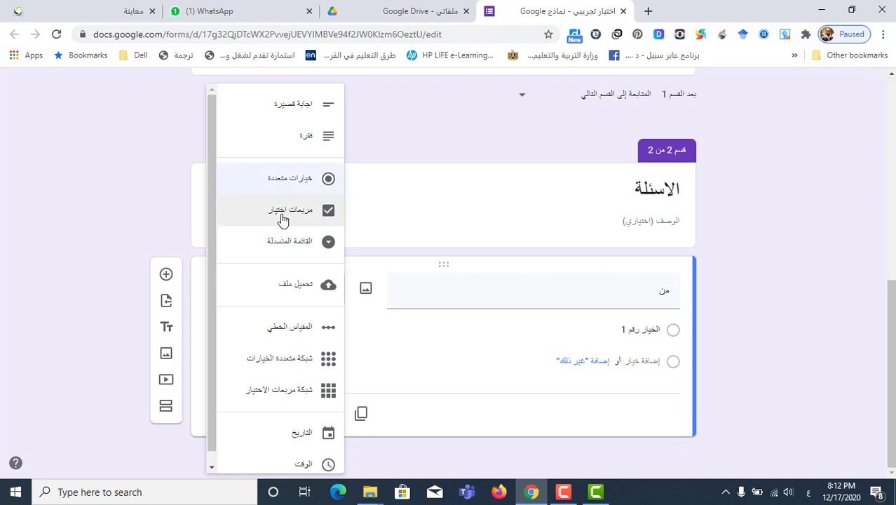
click(414, 120)
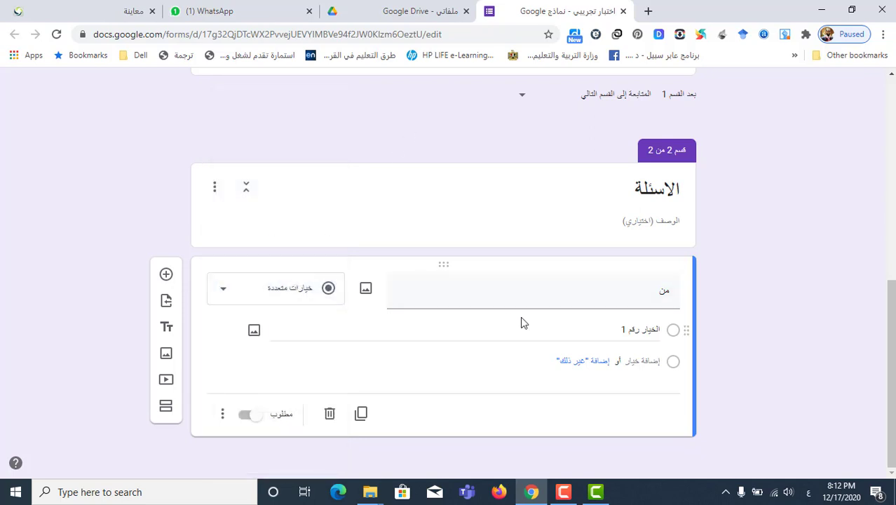
double_click(663, 290)
click(648, 291)
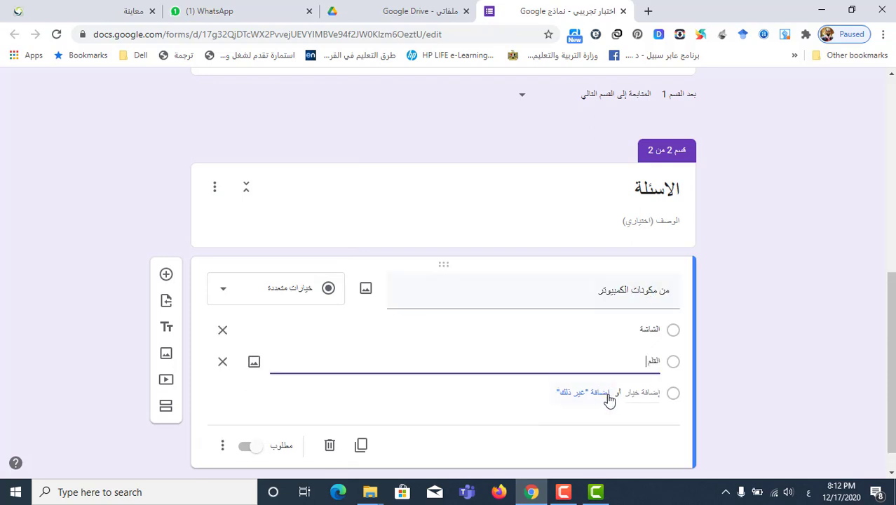
scroll(606, 399, down, 1)
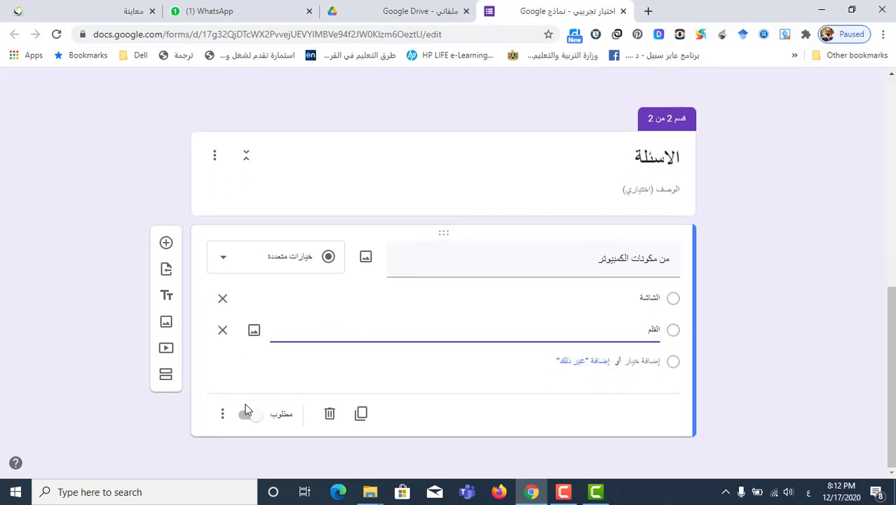
click(249, 414)
click(361, 414)
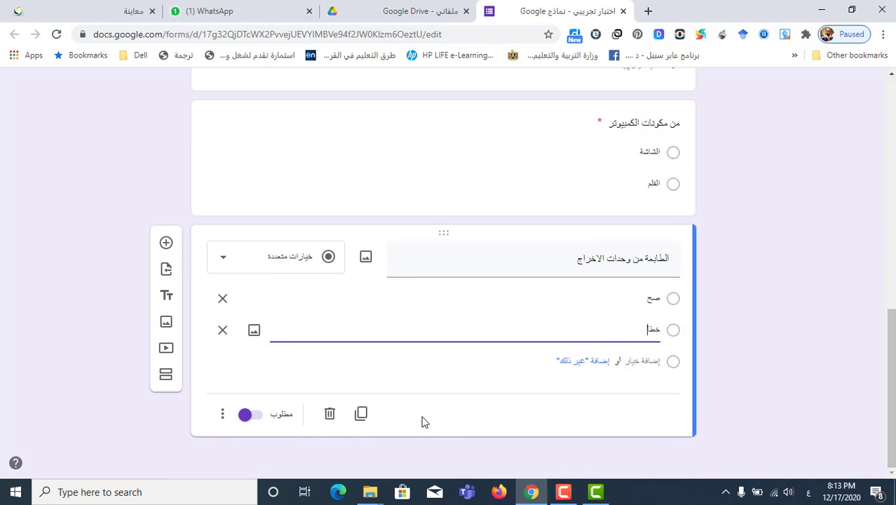
Duplicate the printer question into checkbox question 'الماوس من وحدات' with options مادية, ادخال, اخراج
click(361, 413)
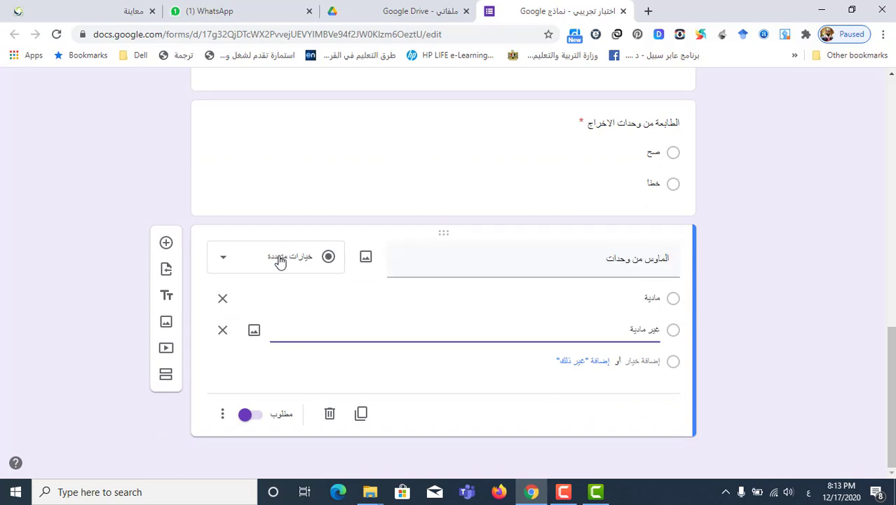
click(280, 260)
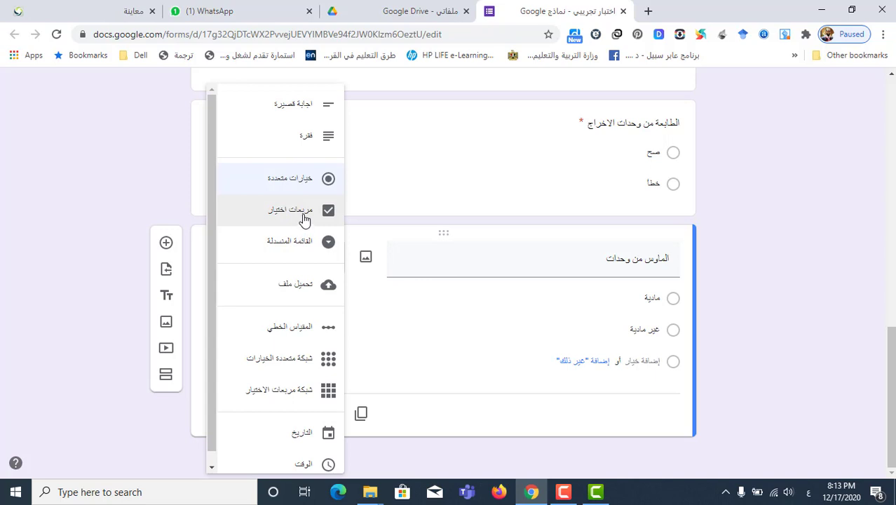
click(304, 218)
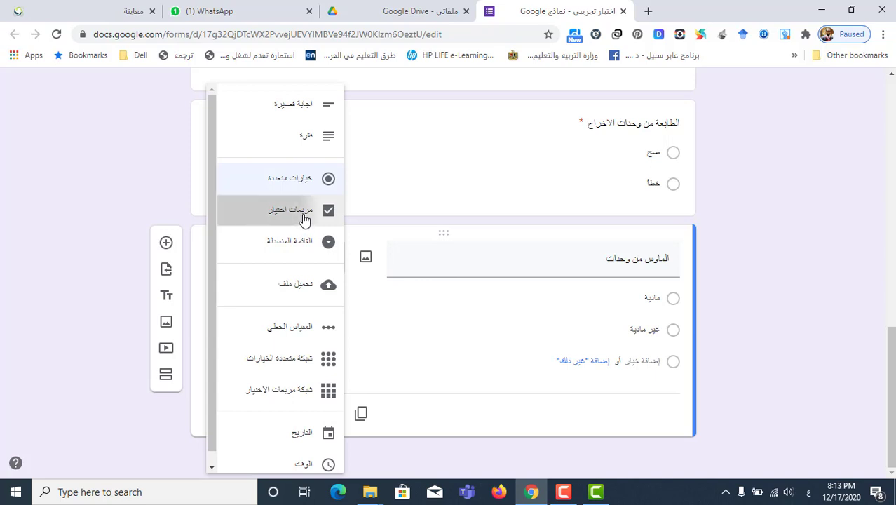
click(597, 258)
click(633, 295)
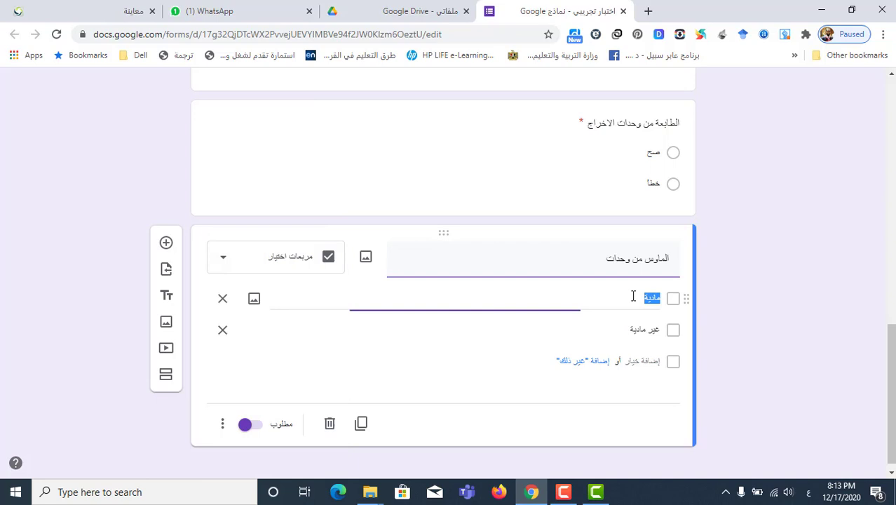
click(646, 335)
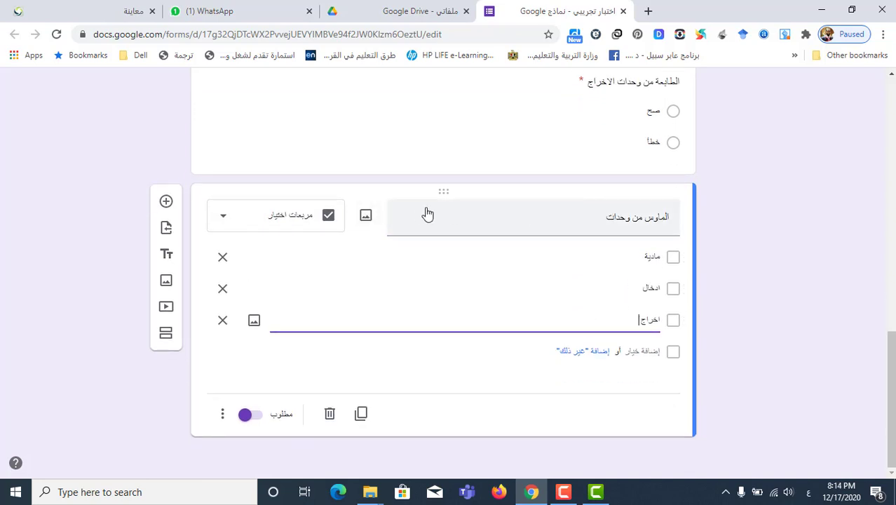
Insert a computer mouse photo on 'الماوس من وحدات' and resize it smaller
click(365, 220)
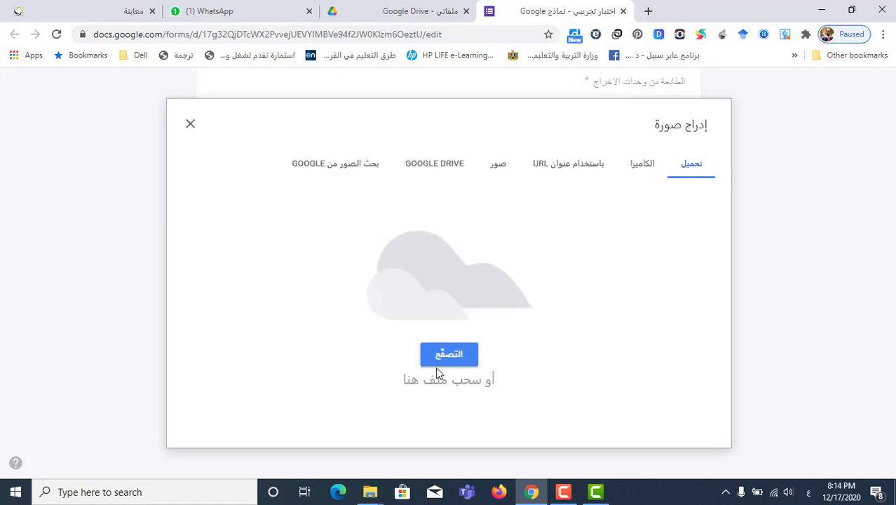
click(342, 168)
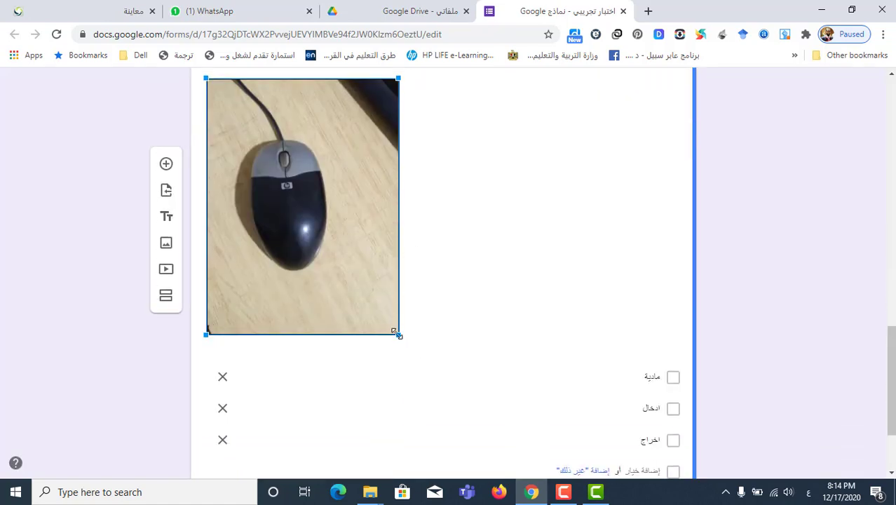
drag(398, 334, 307, 205)
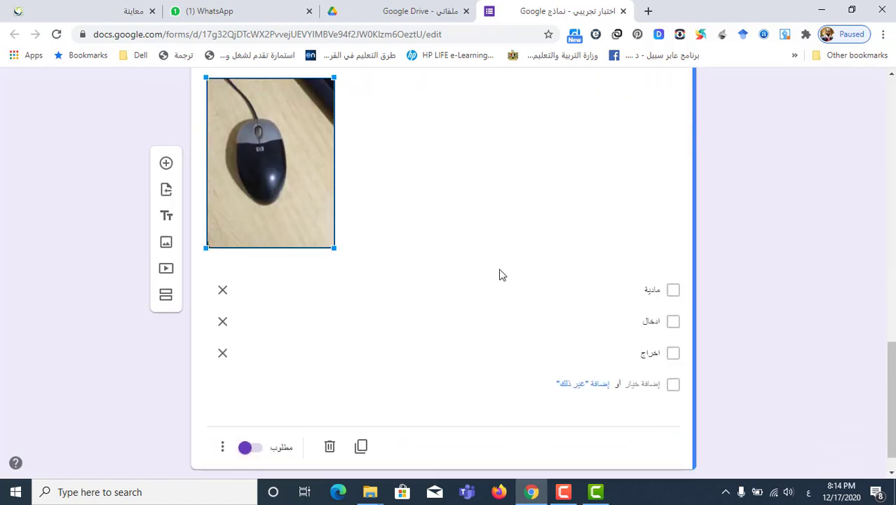
Copy the form's shortened forms.gle link from the Send dialog
scroll(463, 305, up, 3)
scroll(463, 306, up, 10)
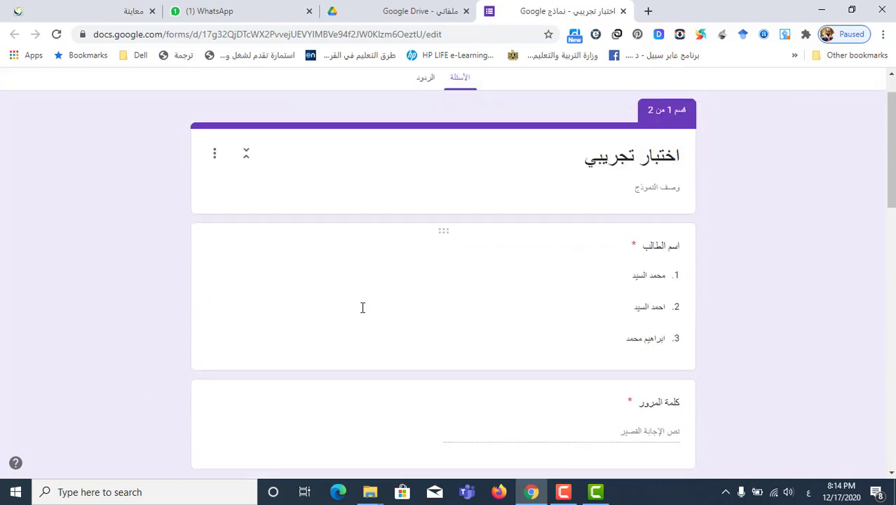
click(100, 91)
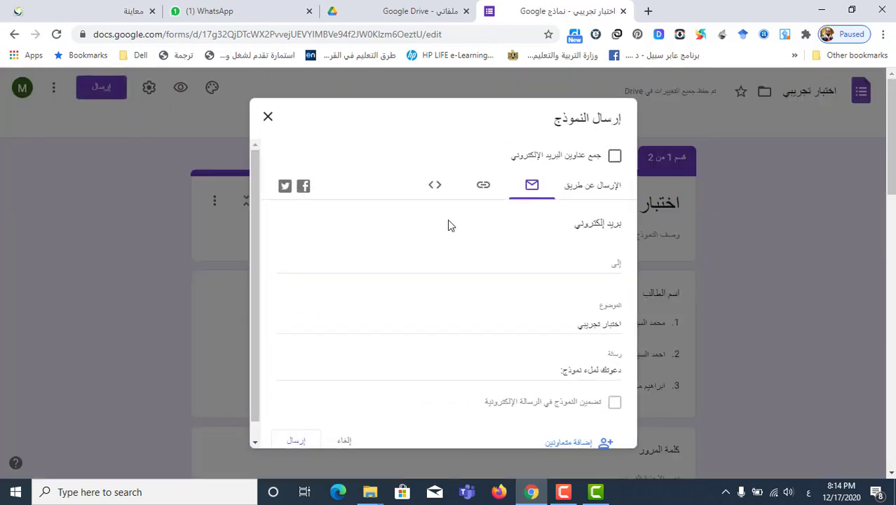
click(487, 189)
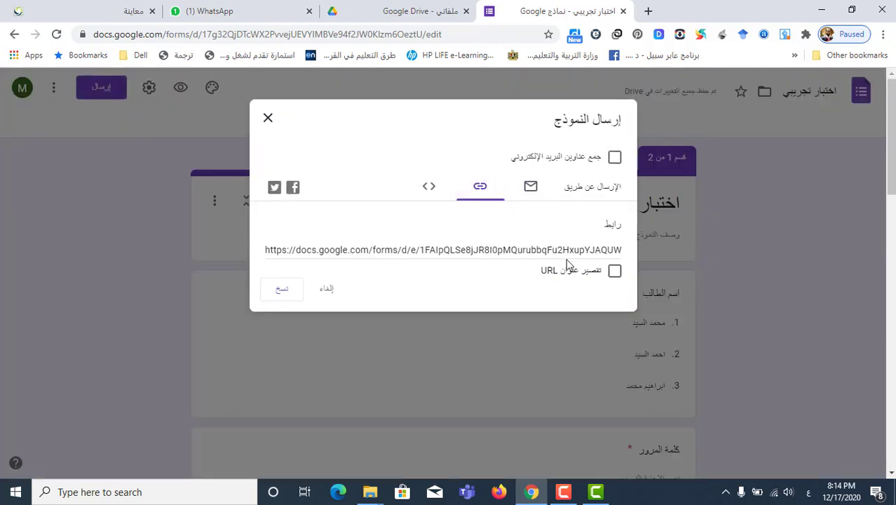
click(614, 272)
click(282, 291)
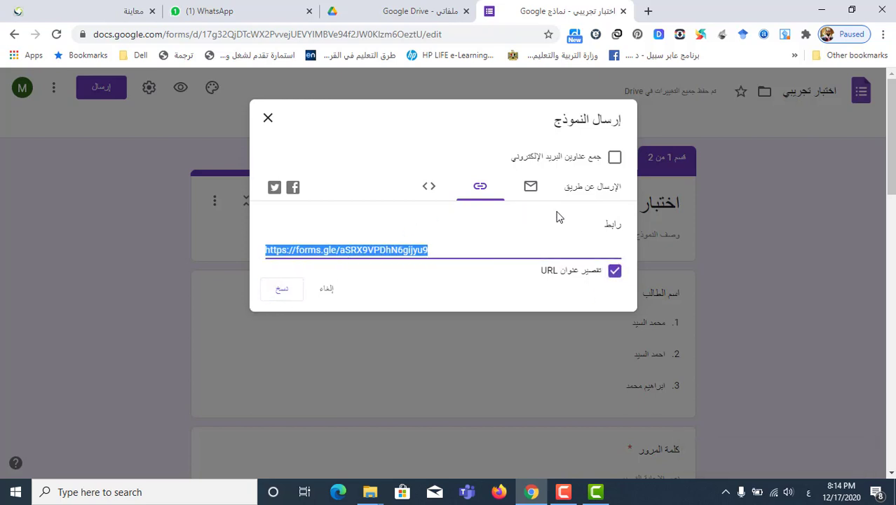
click(584, 202)
View the email sending option, then bring up the add-collaborators dialog
click(524, 192)
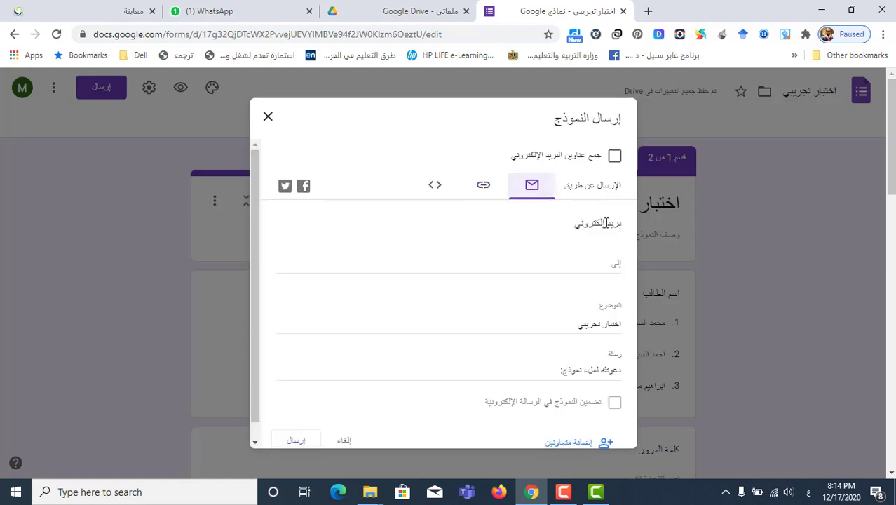
click(583, 261)
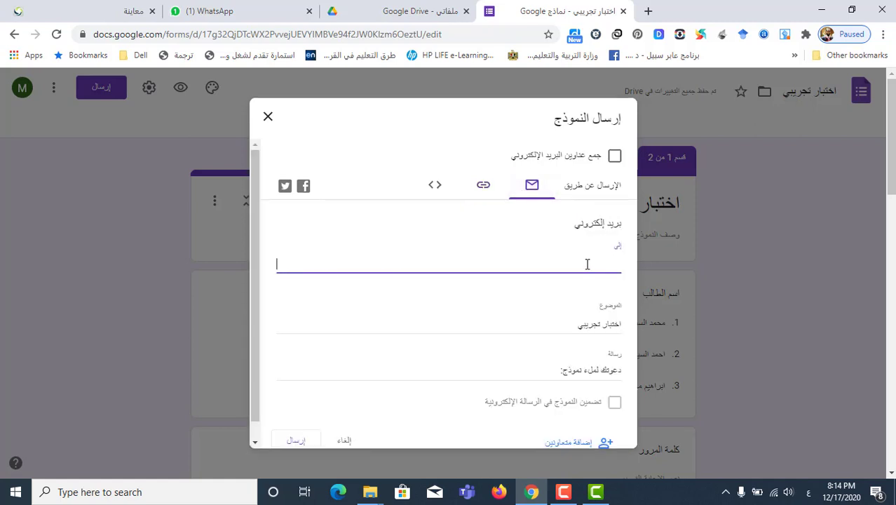
scroll(587, 264, down, 1)
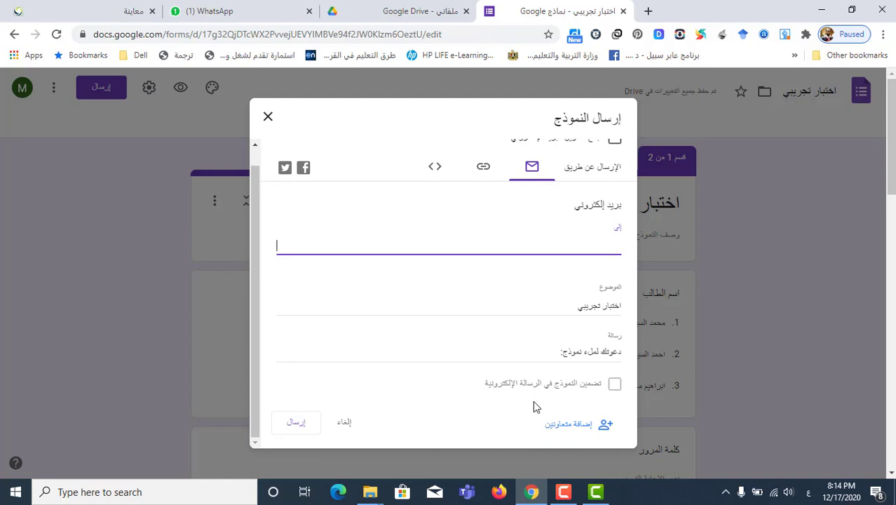
click(595, 424)
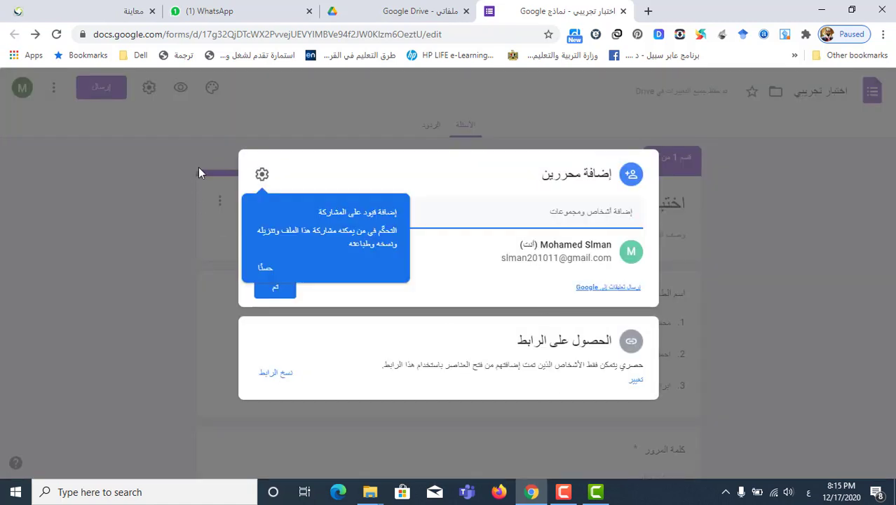
Copy the form link from the collaborator panel and close it, back to the questions
click(277, 374)
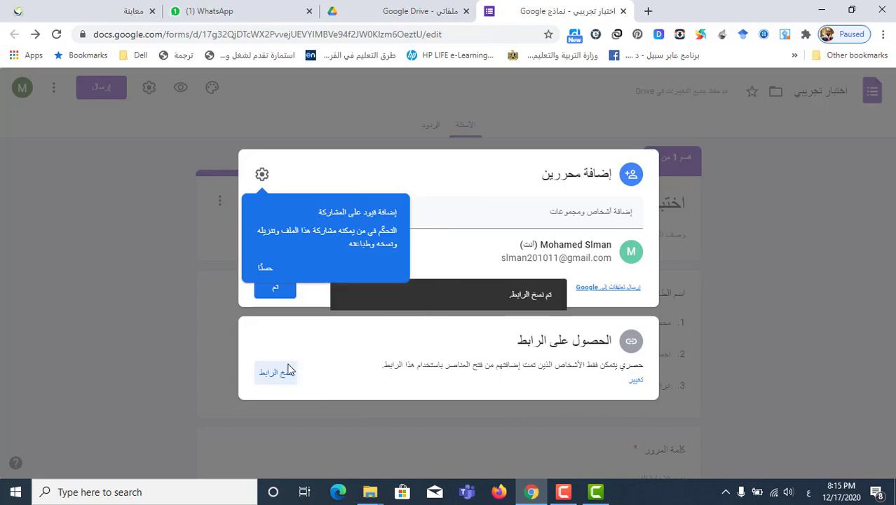
click(289, 293)
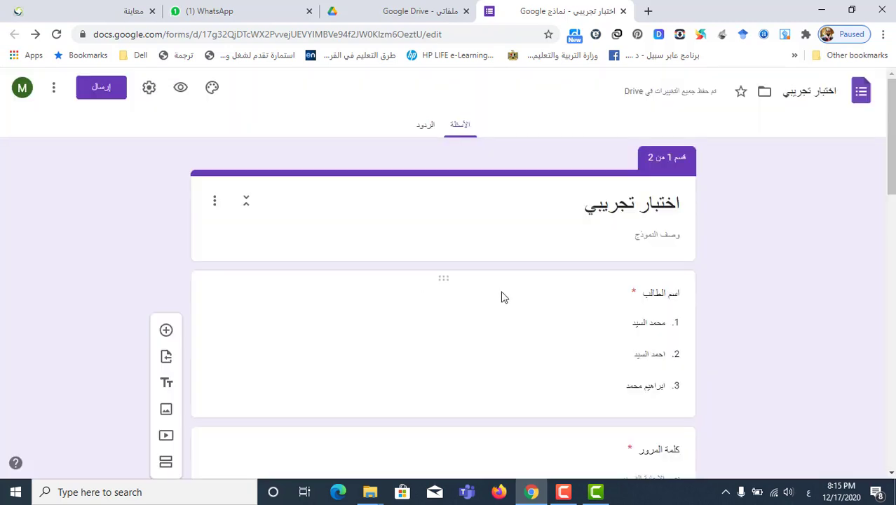
scroll(502, 298, down, 8)
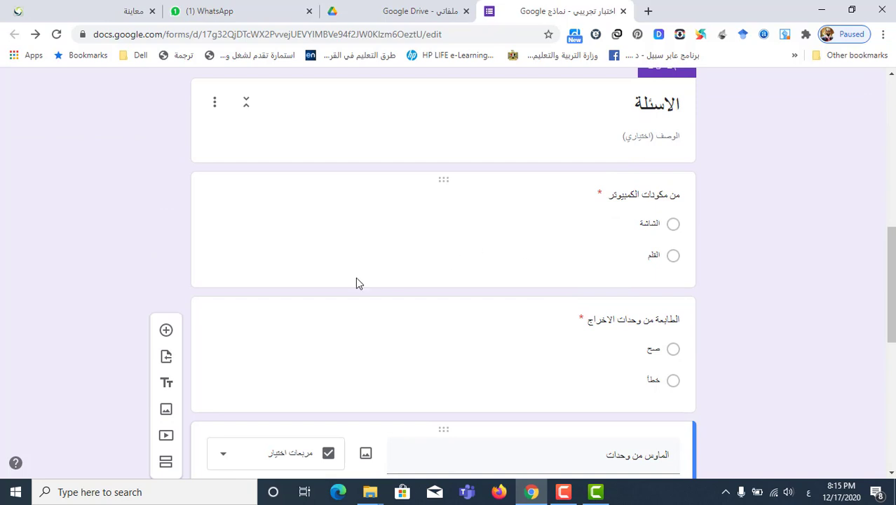
scroll(356, 280, up, 10)
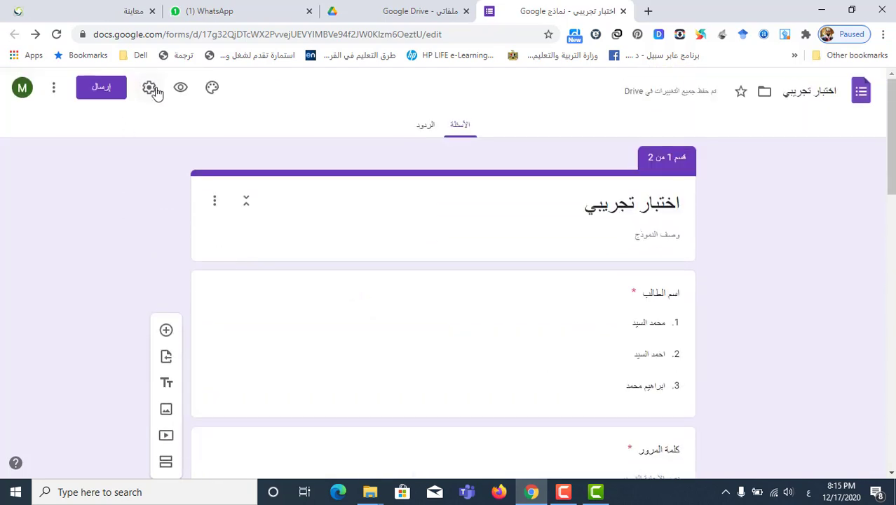
Make the form a quiz releasing grades after manual review, hiding missed questions, correct answers and point values
click(149, 88)
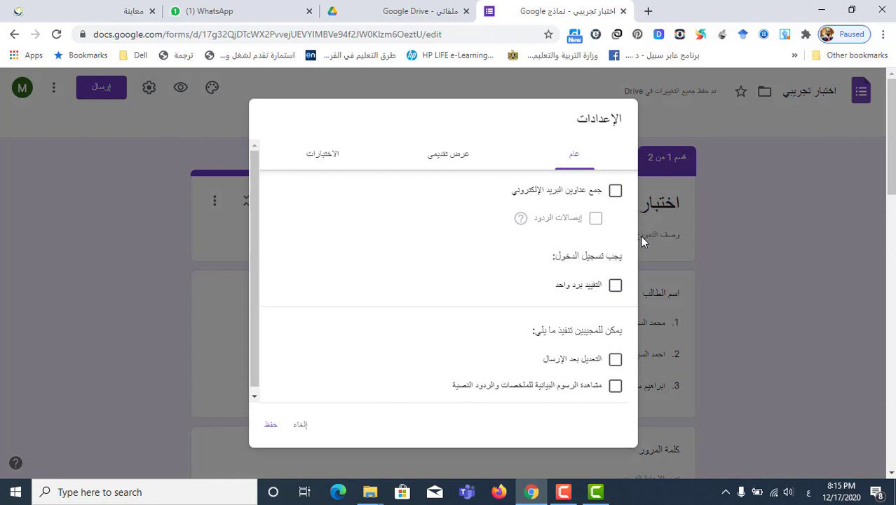
click(329, 154)
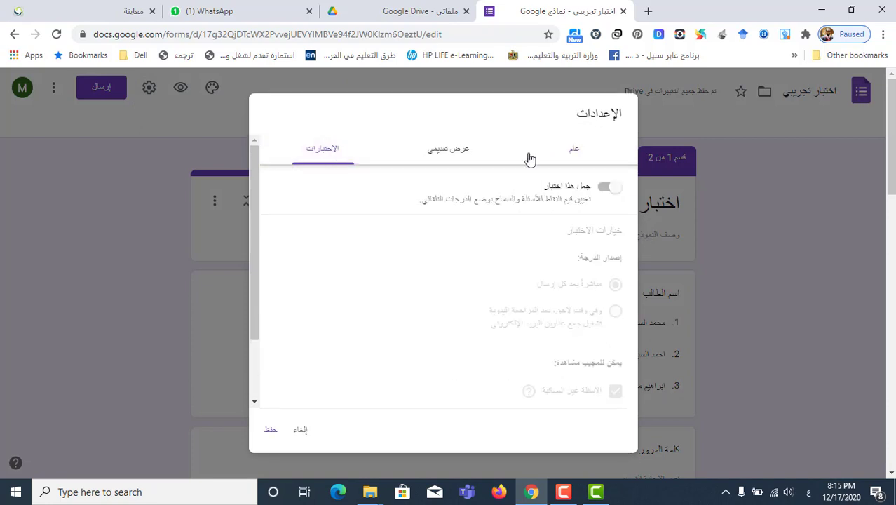
click(605, 186)
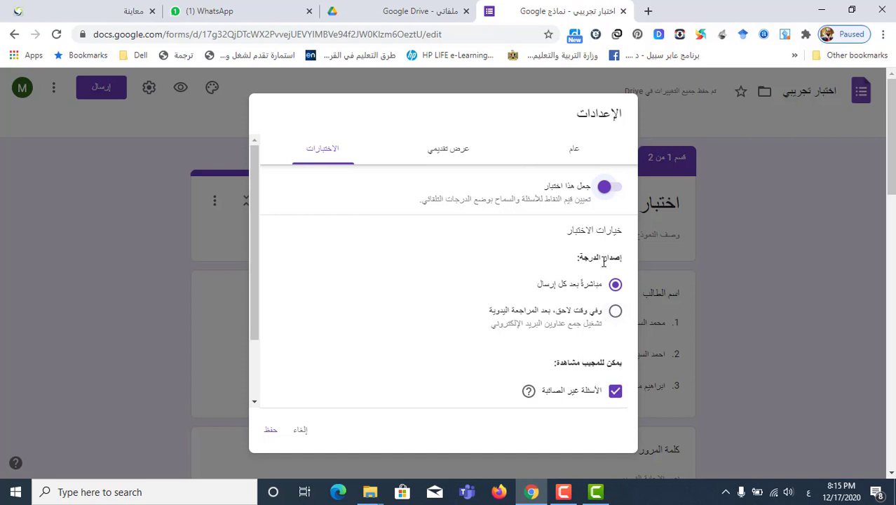
click(614, 312)
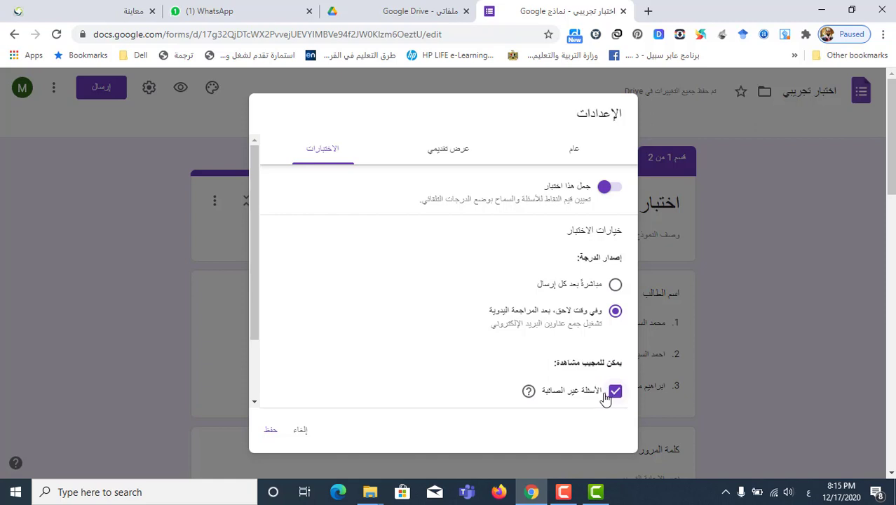
scroll(607, 395, down, 2)
click(615, 312)
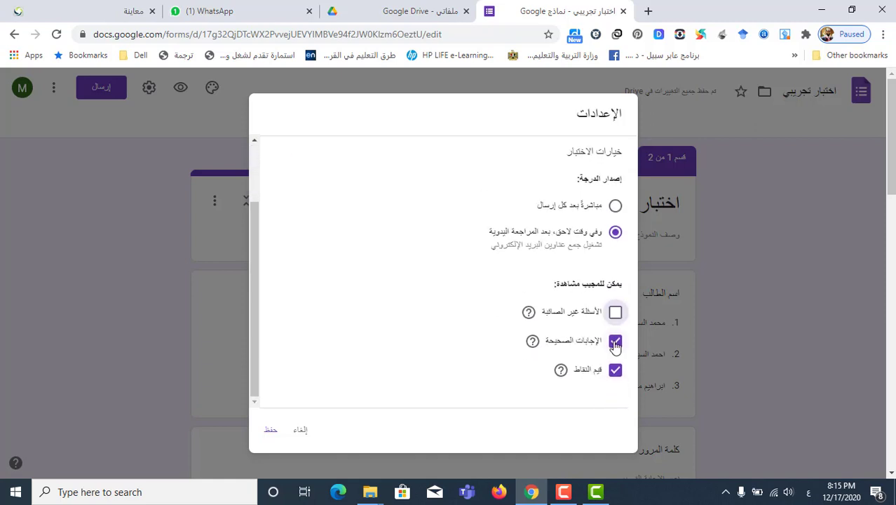
click(615, 341)
click(615, 370)
click(270, 430)
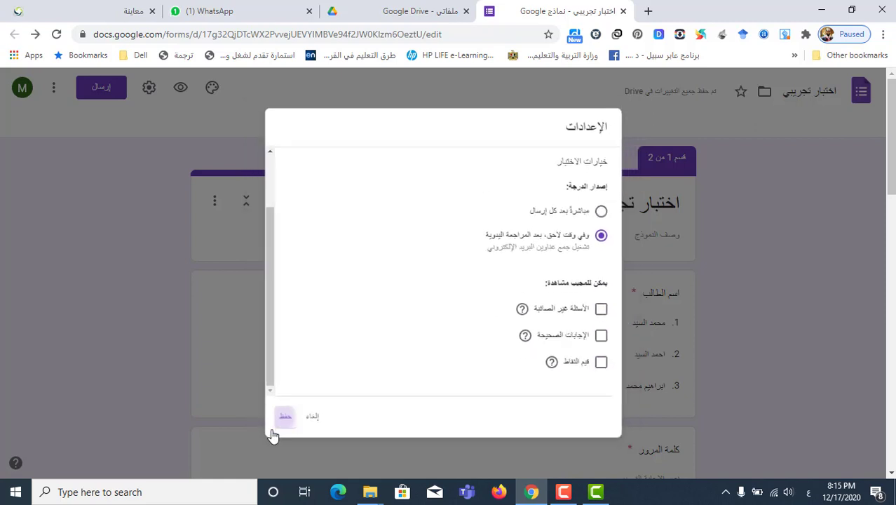
scroll(488, 297, down, 10)
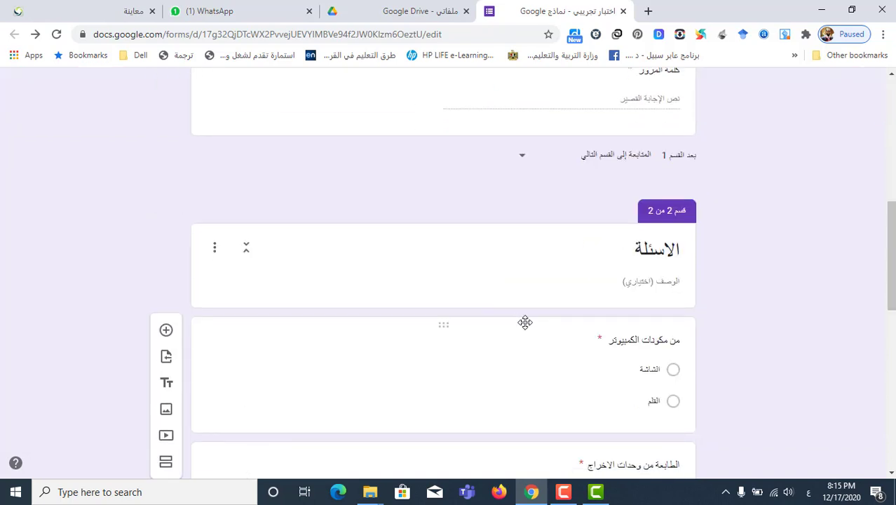
Give the computer-components question 3 points with الشاشة as the correct answer
scroll(524, 319, down, 3)
click(544, 196)
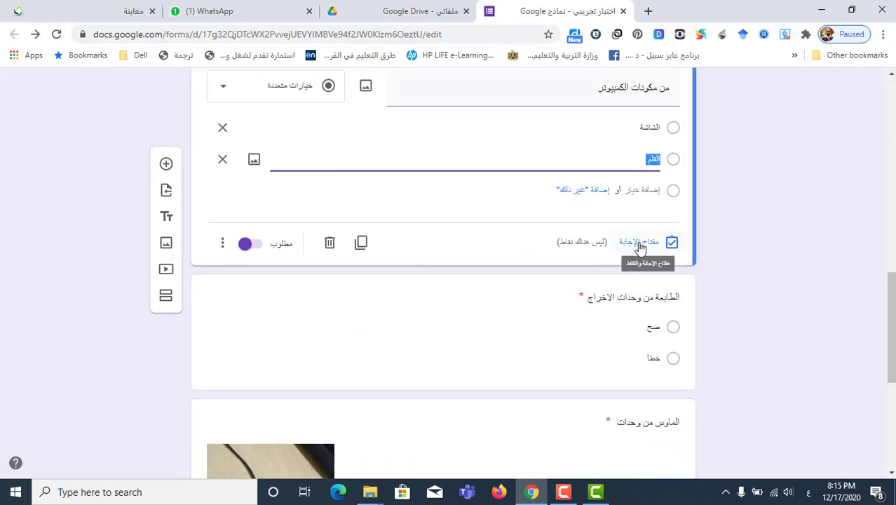
scroll(640, 246, up, 2)
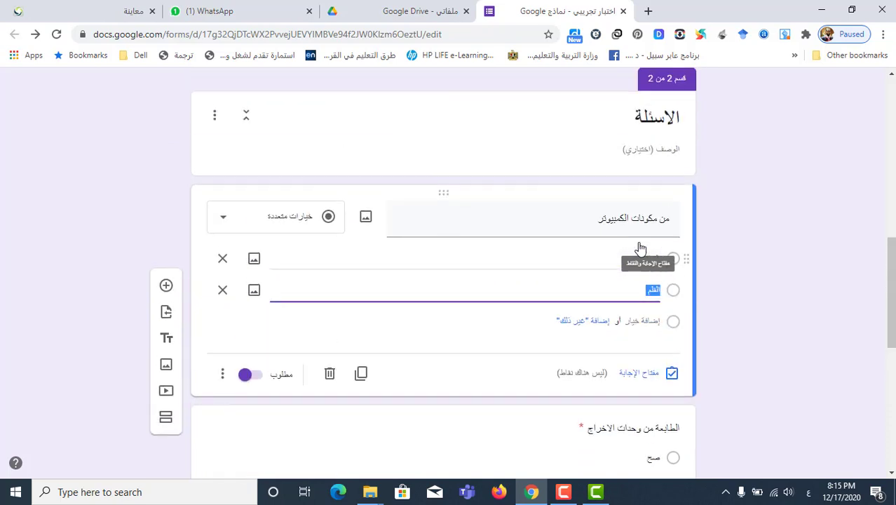
click(640, 374)
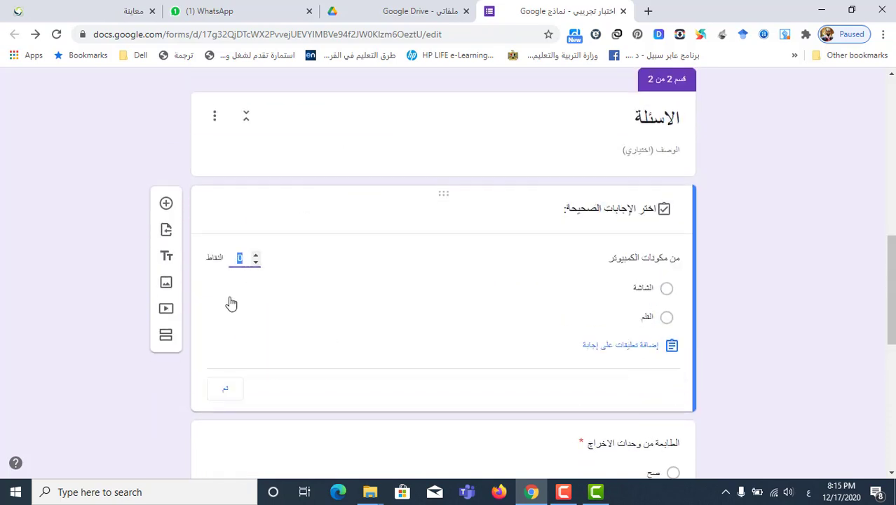
scroll(242, 258, down, 5)
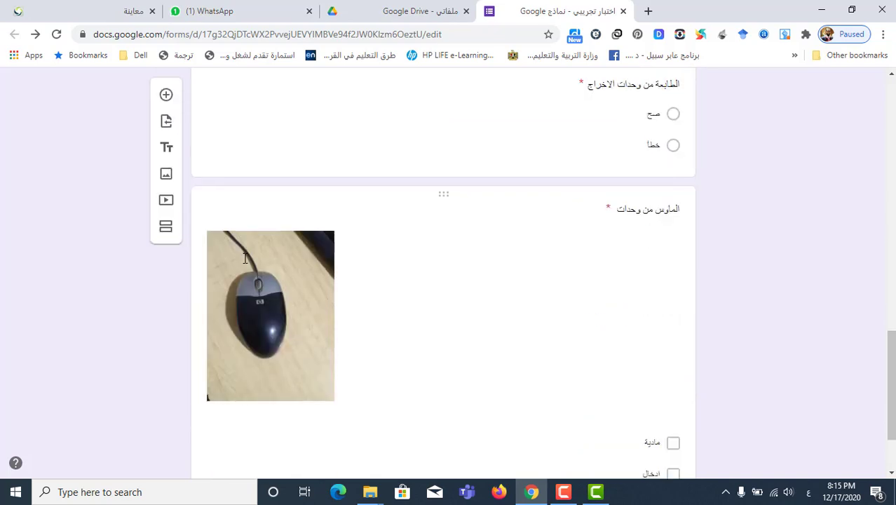
scroll(247, 257, up, 4)
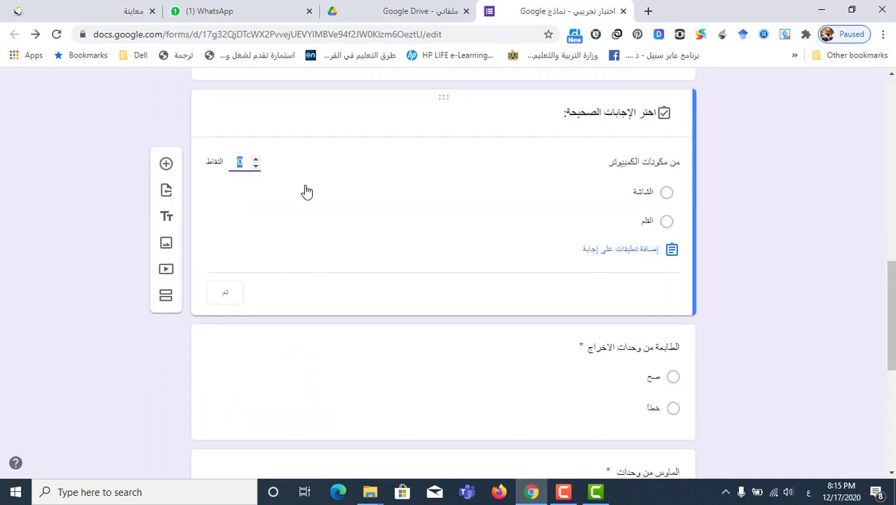
scroll(306, 191, up, 1)
text(3)
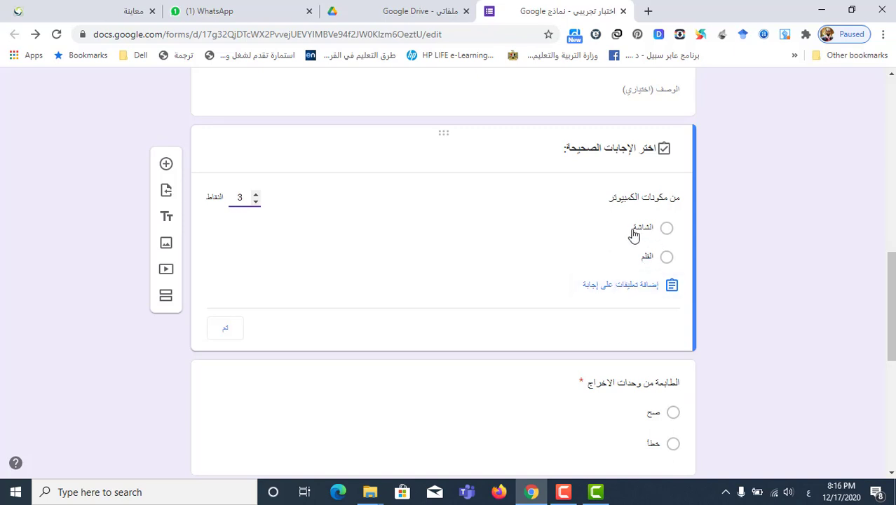
click(604, 235)
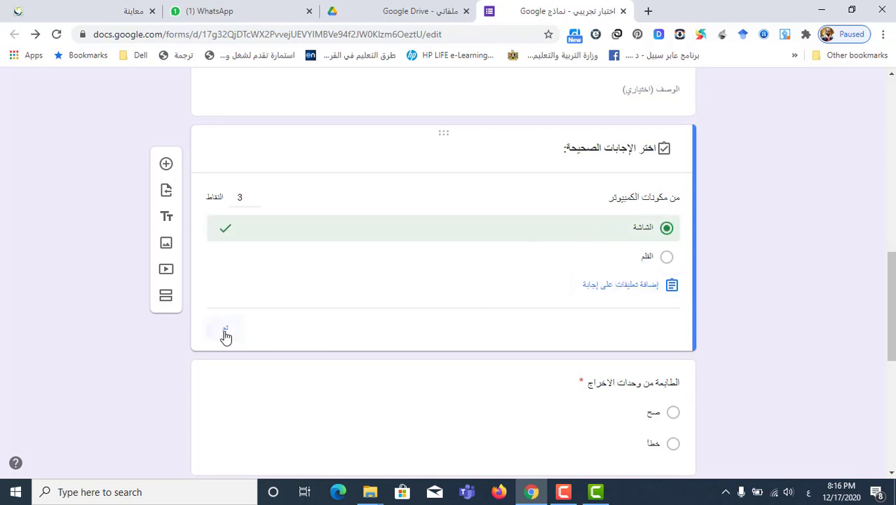
click(225, 335)
scroll(505, 280, down, 3)
Set صح as the correct answer in the printer question's answer key
click(607, 215)
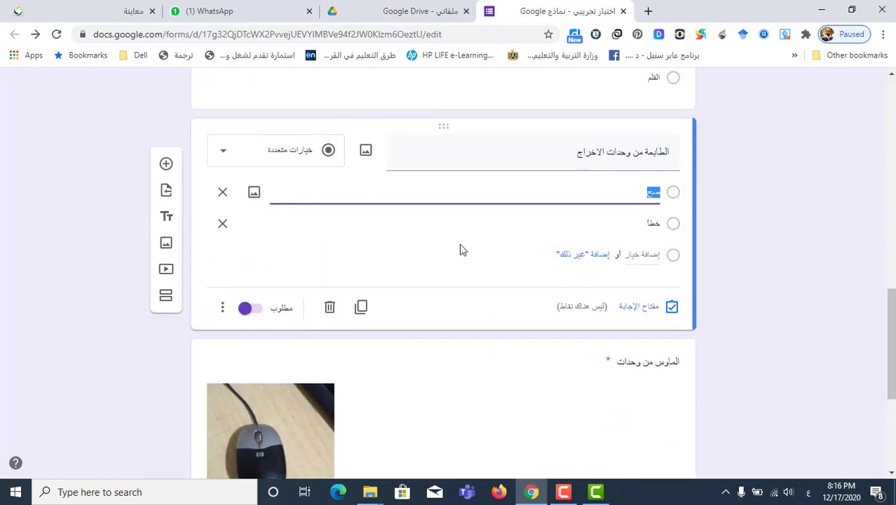
click(638, 306)
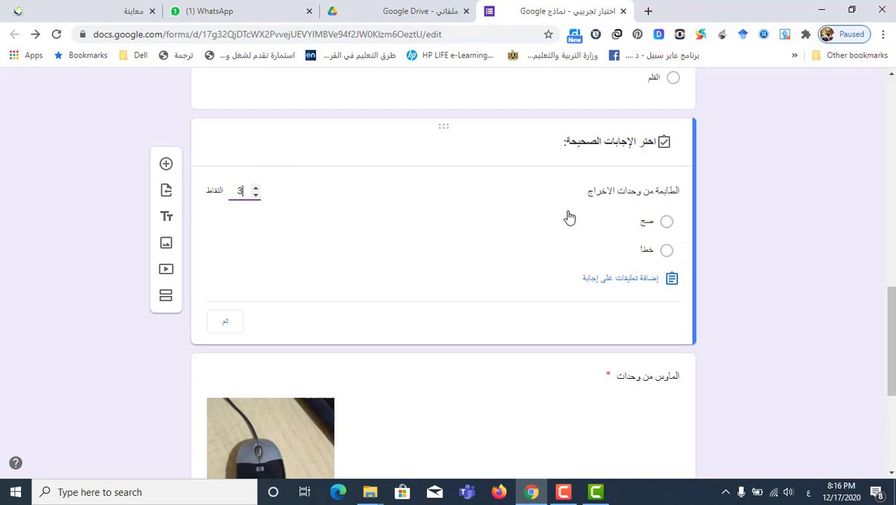
click(649, 230)
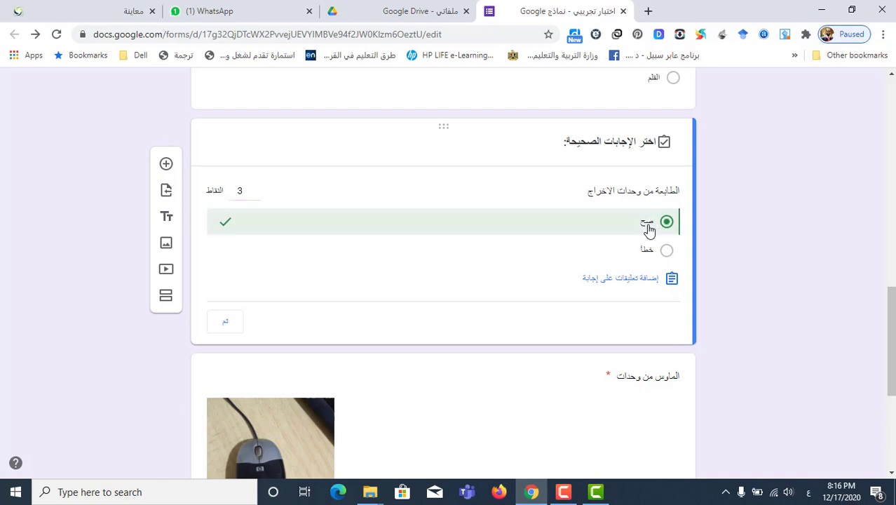
scroll(481, 257, down, 1)
scroll(480, 258, down, 3)
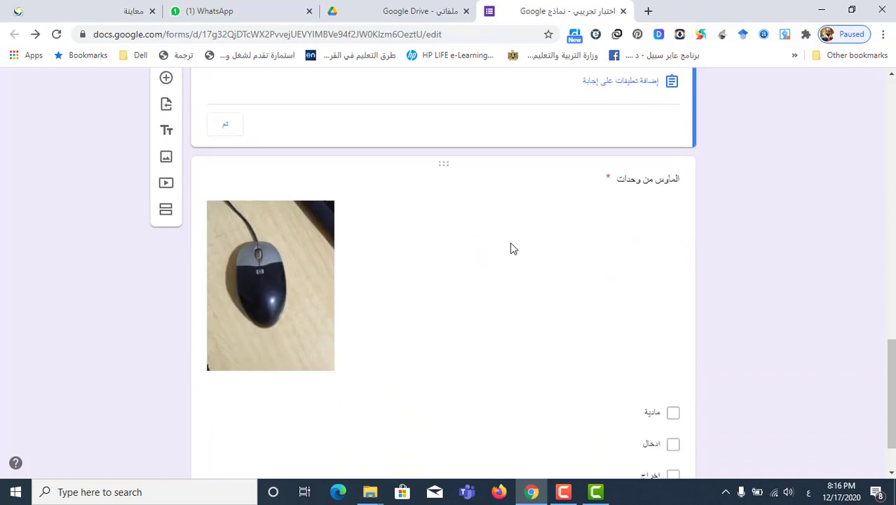
Mark مادية and ادخال as the correct answers for the mouse question
click(587, 338)
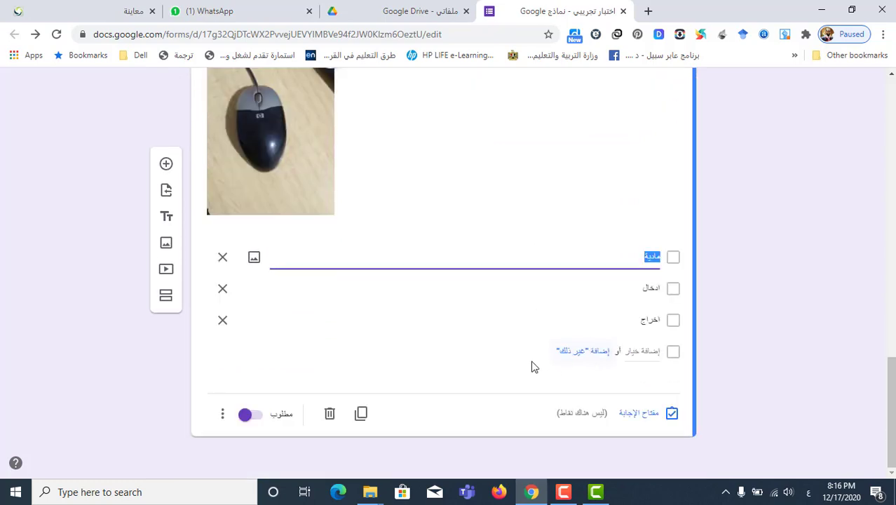
click(646, 413)
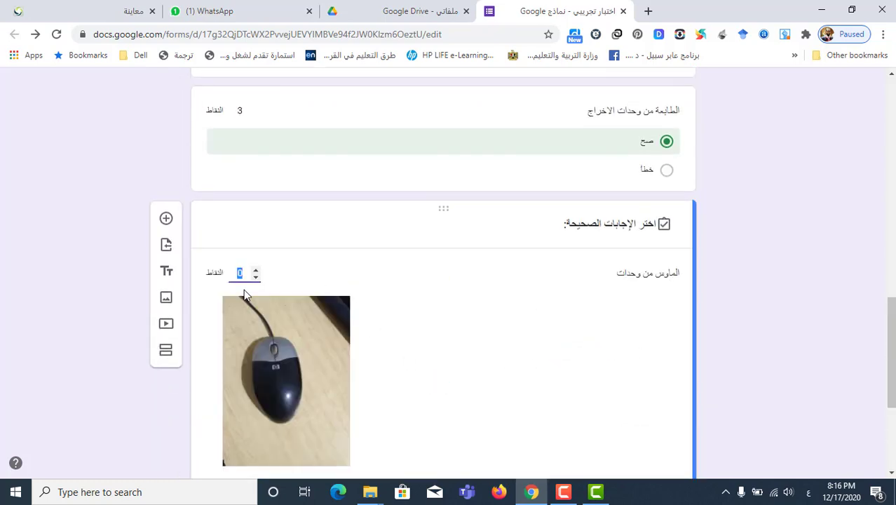
scroll(410, 340, down, 3)
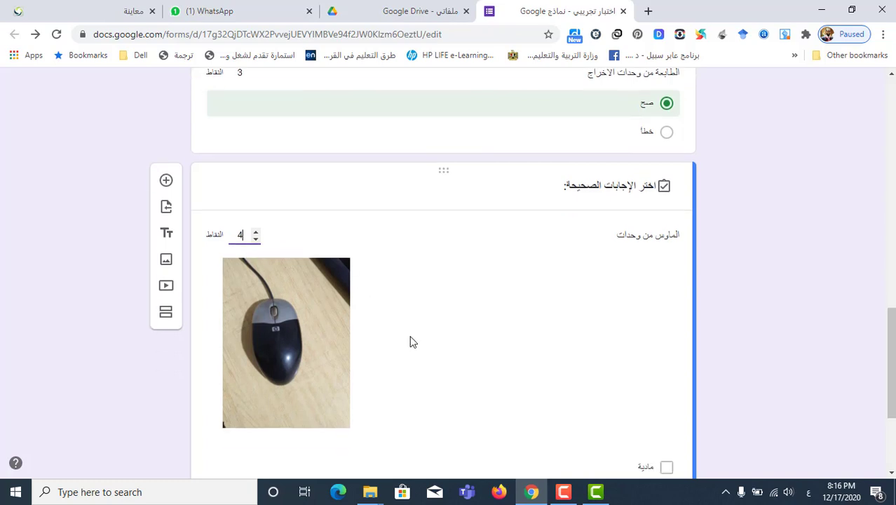
click(598, 289)
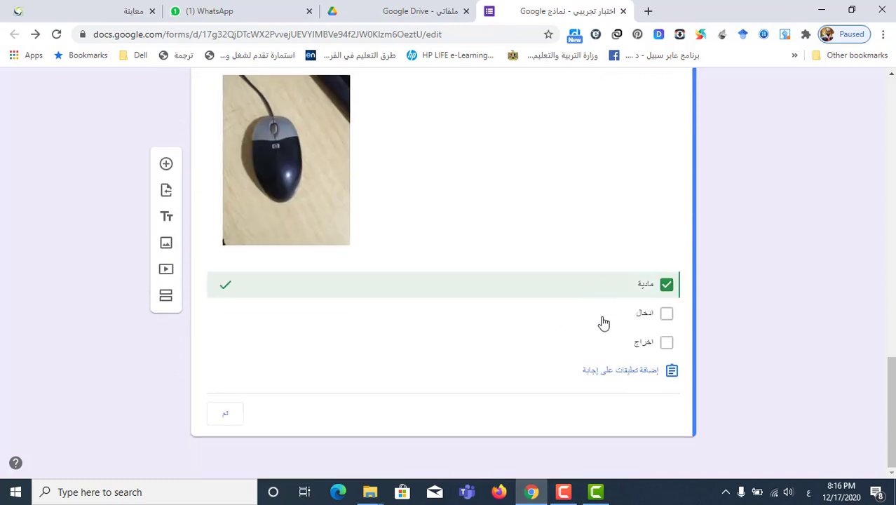
click(602, 317)
click(223, 414)
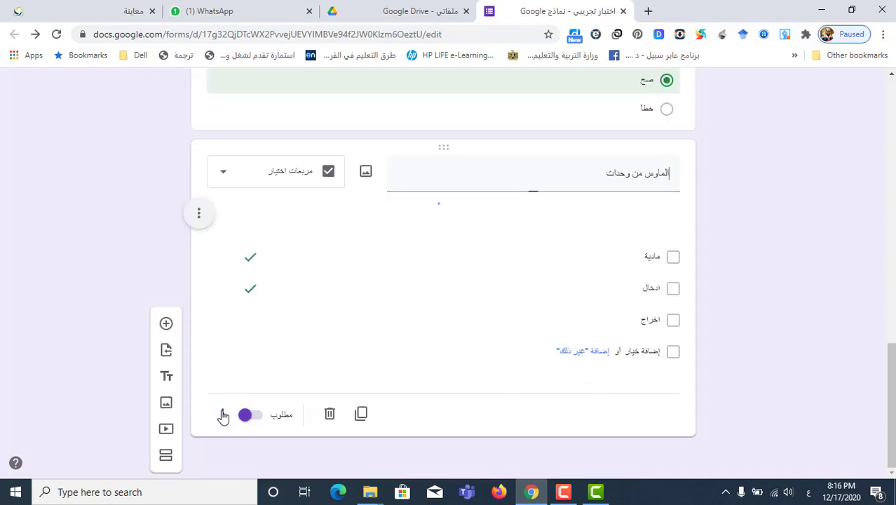
scroll(296, 277, up, 5)
scroll(296, 278, up, 10)
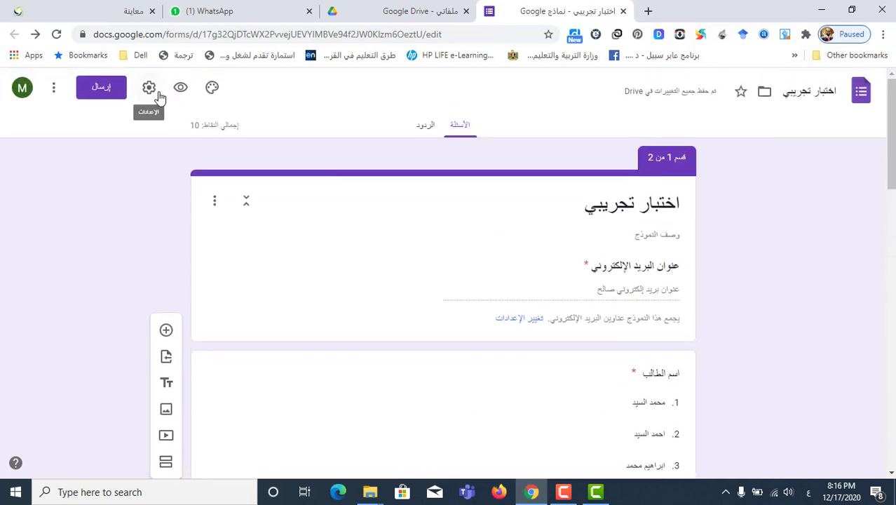
Turn on the progress bar and shuffled question order, and turn off the submit-another-response link
click(150, 87)
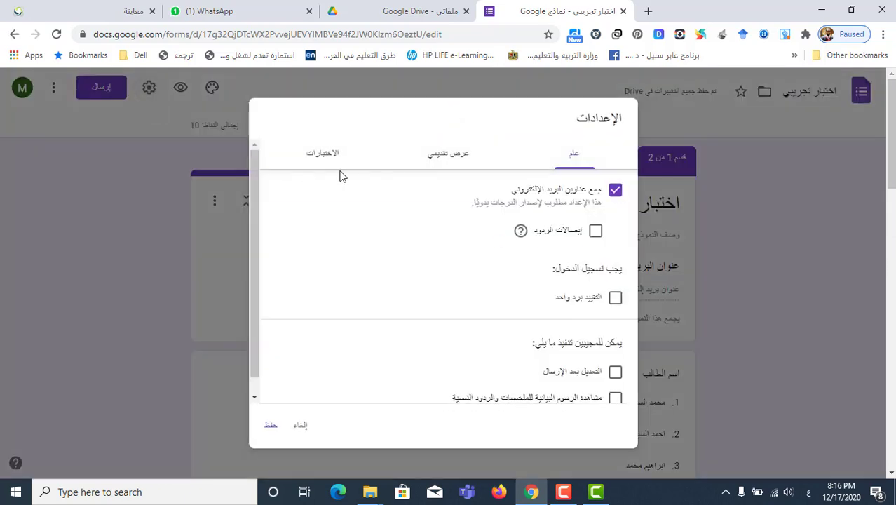
click(460, 160)
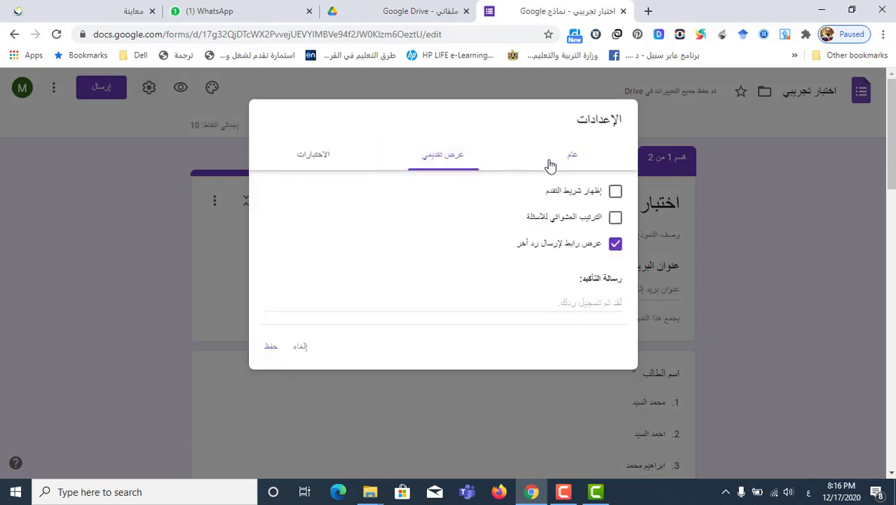
click(605, 192)
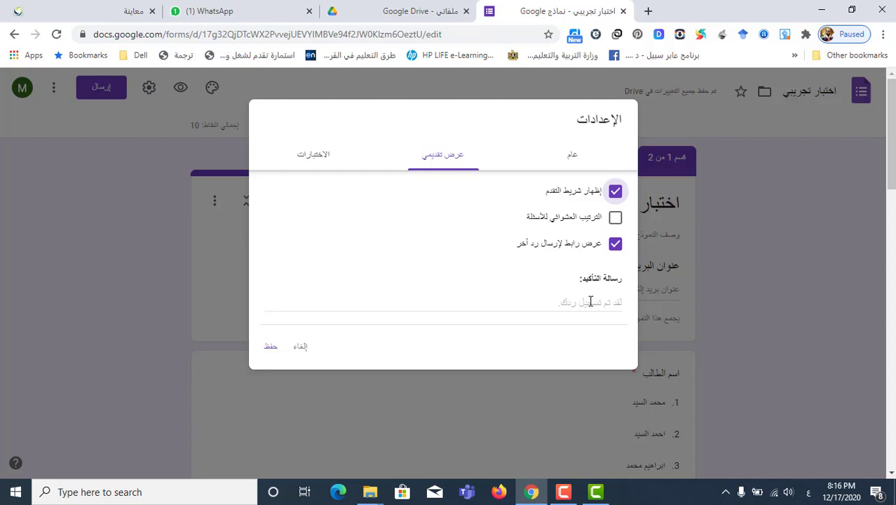
click(615, 243)
click(614, 219)
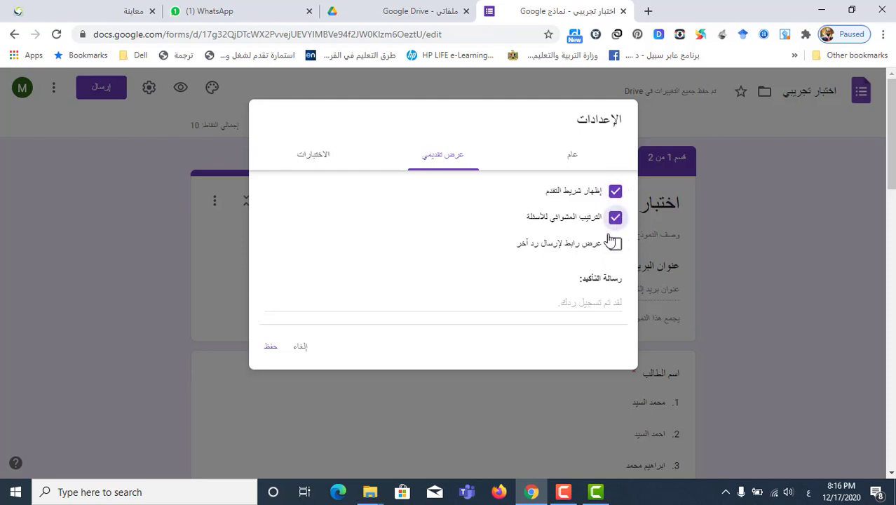
click(601, 302)
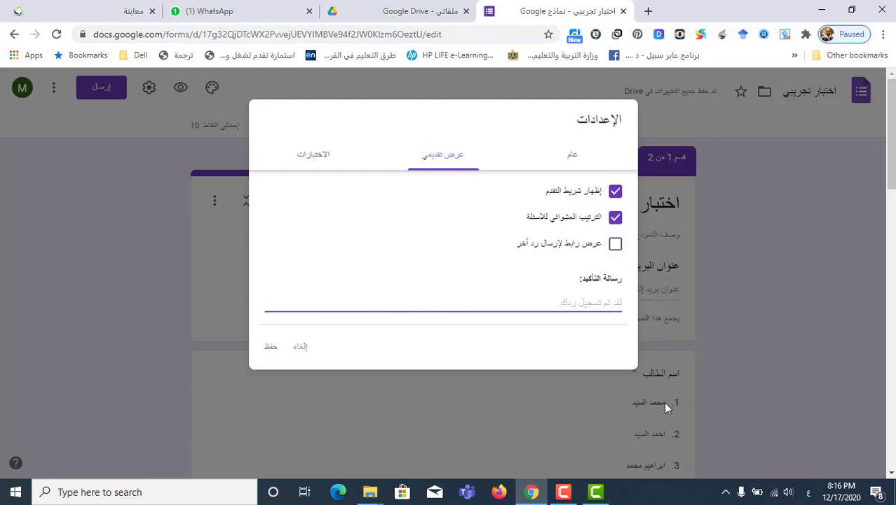
Enter the confirmation message 'تم استلام اجابتك' with 'شكرا لك' on a second line
scroll(655, 401, down, 1)
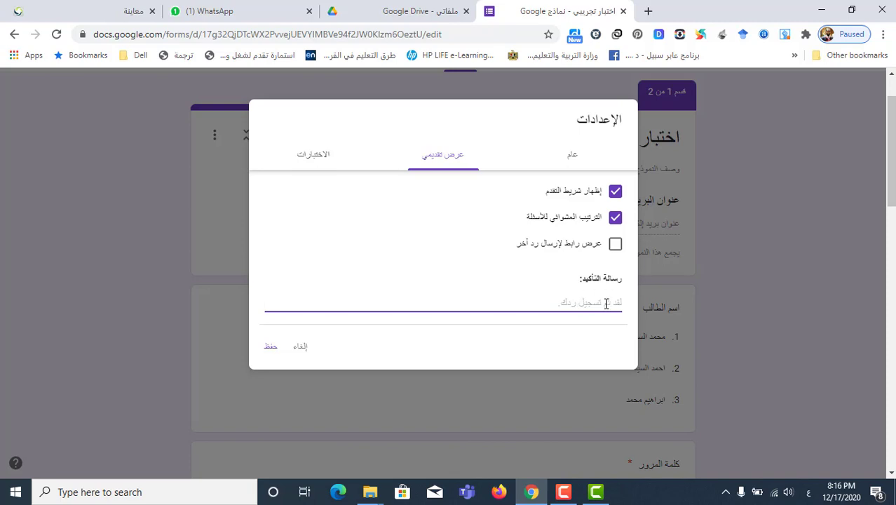
text(تم استلام اجابتك)
key(Return)
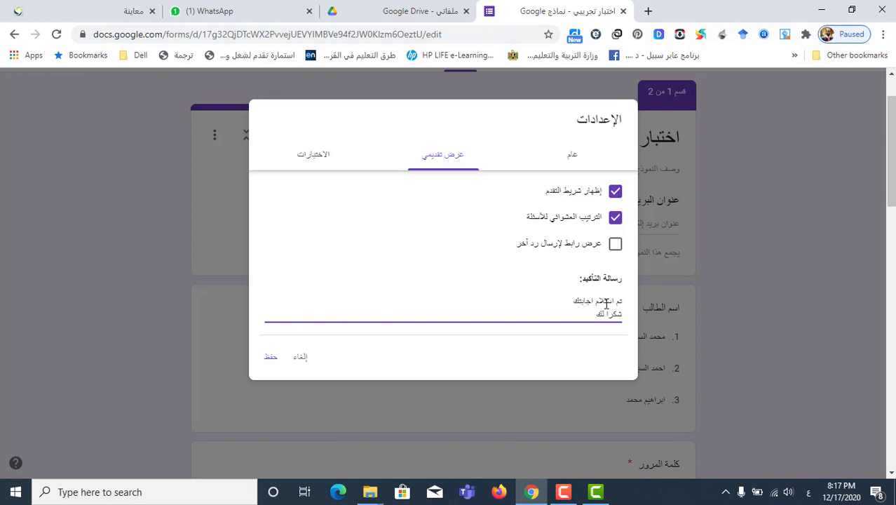
key(Return)
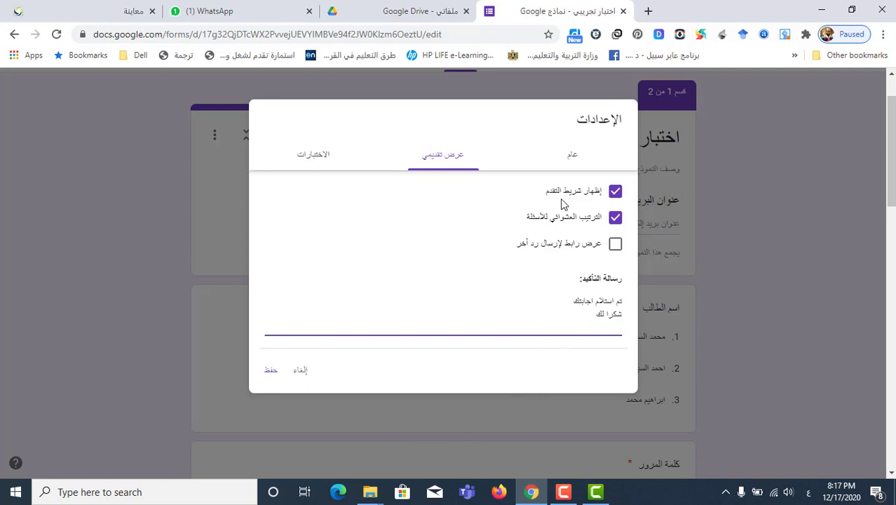
click(573, 155)
Turn off collecting respondents' email addresses and save the settings
scroll(505, 364, down, 1)
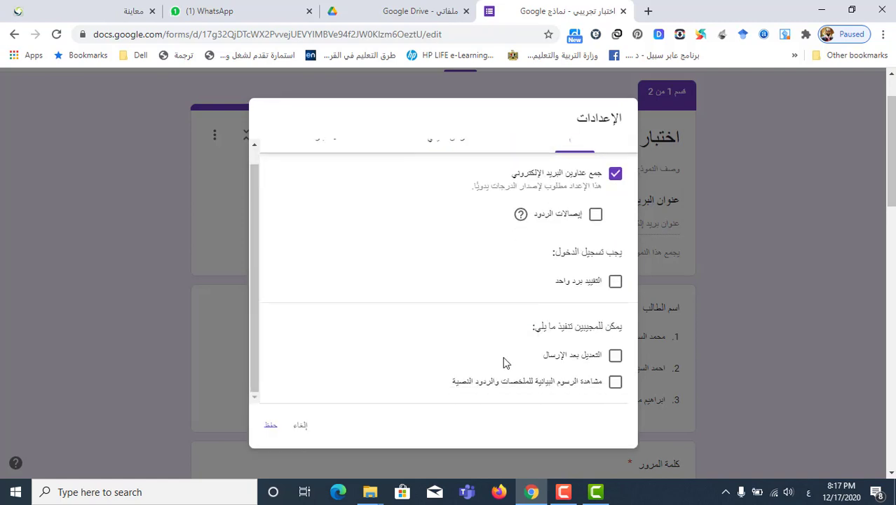
scroll(505, 363, up, 1)
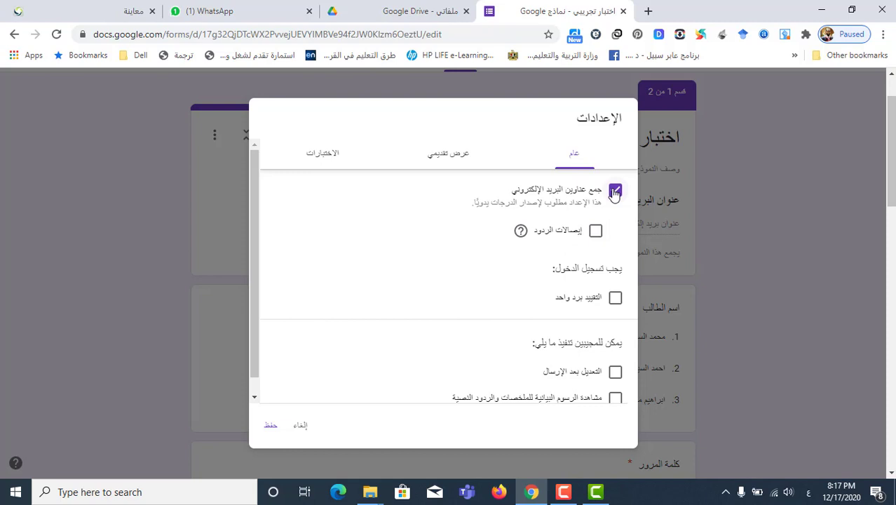
click(614, 192)
scroll(561, 336, down, 1)
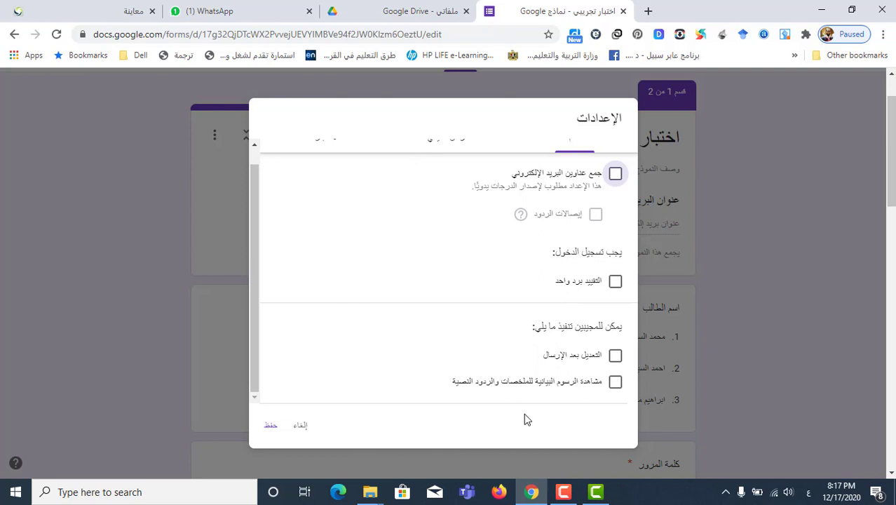
click(273, 429)
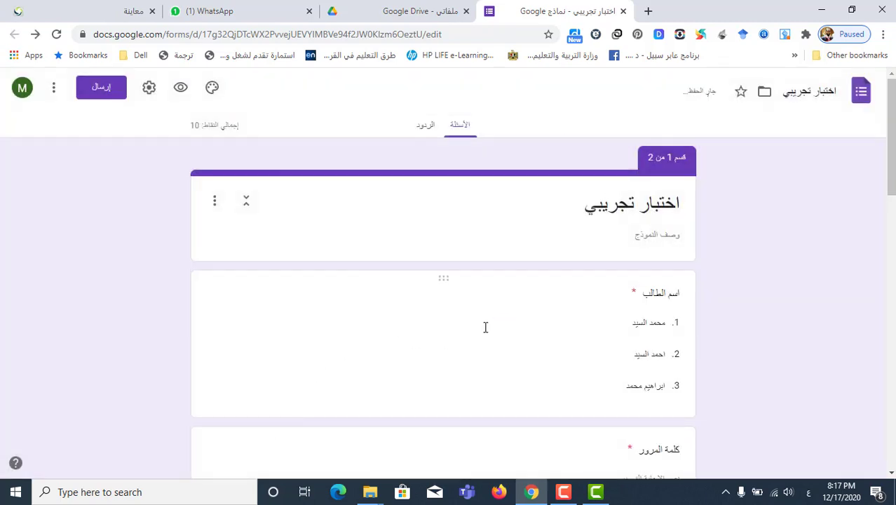
scroll(469, 320, down, 3)
scroll(468, 320, up, 3)
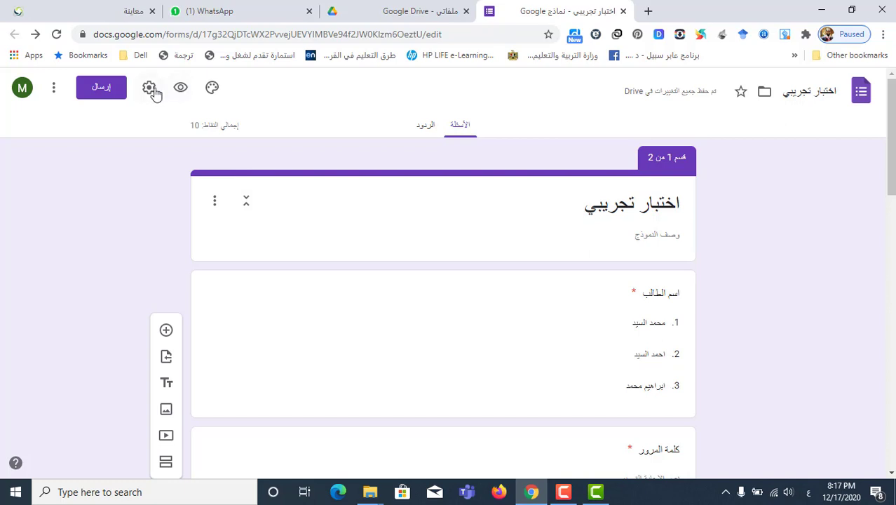
Copy the shortened forms.gle link, close the sharing window and open the respondent preview
click(93, 88)
click(482, 186)
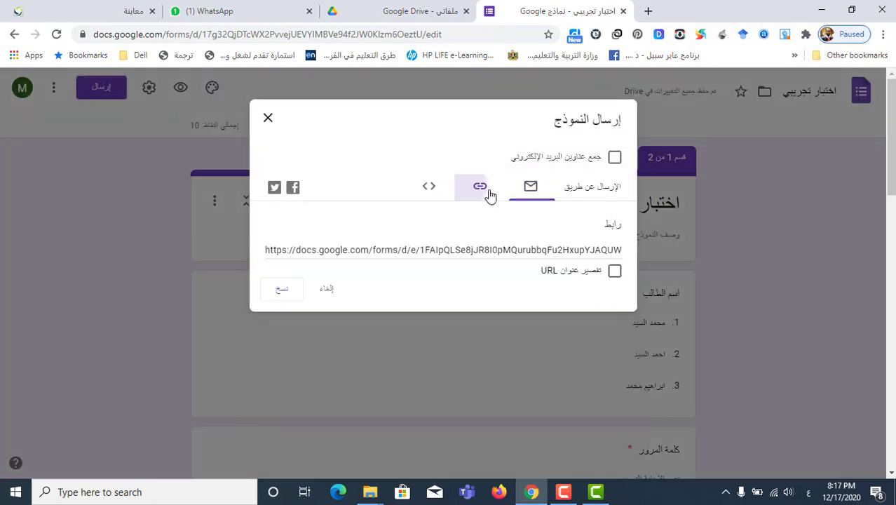
click(614, 272)
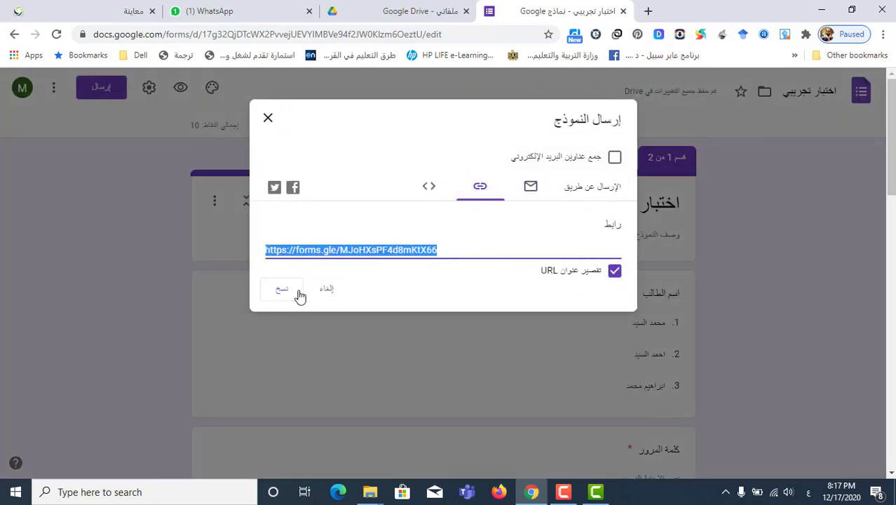
click(293, 289)
click(269, 119)
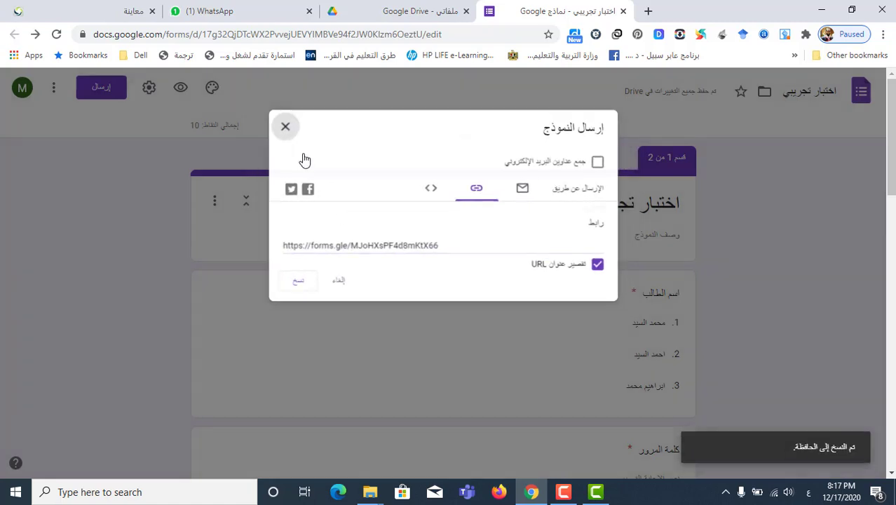
click(179, 93)
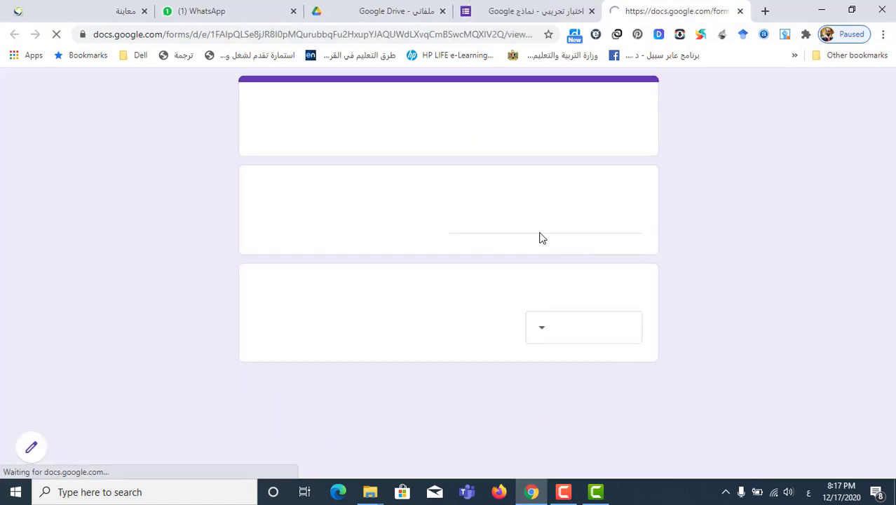
Enter the quiz password, choose the first student name and continue to the questions page
click(581, 225)
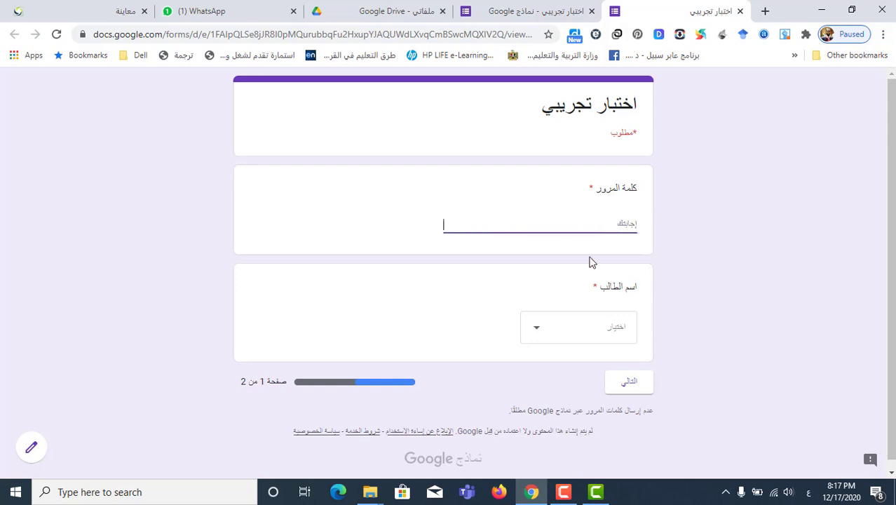
click(615, 334)
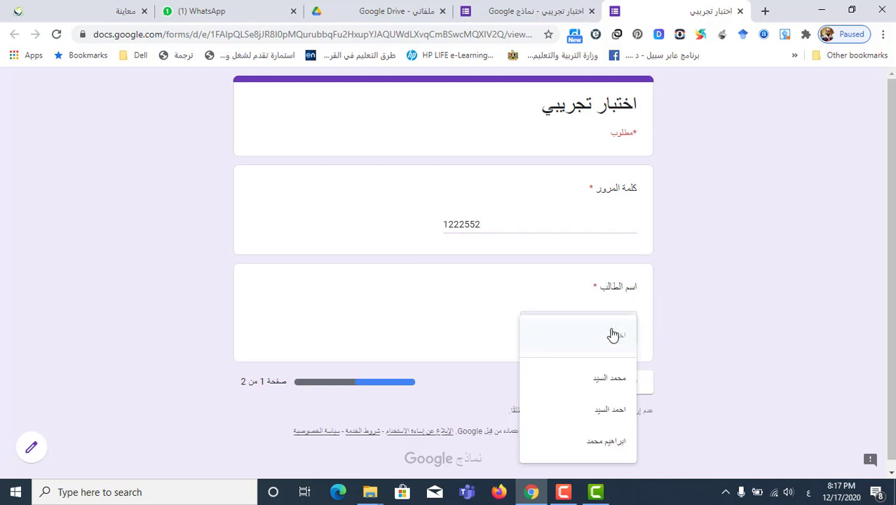
click(600, 381)
click(635, 380)
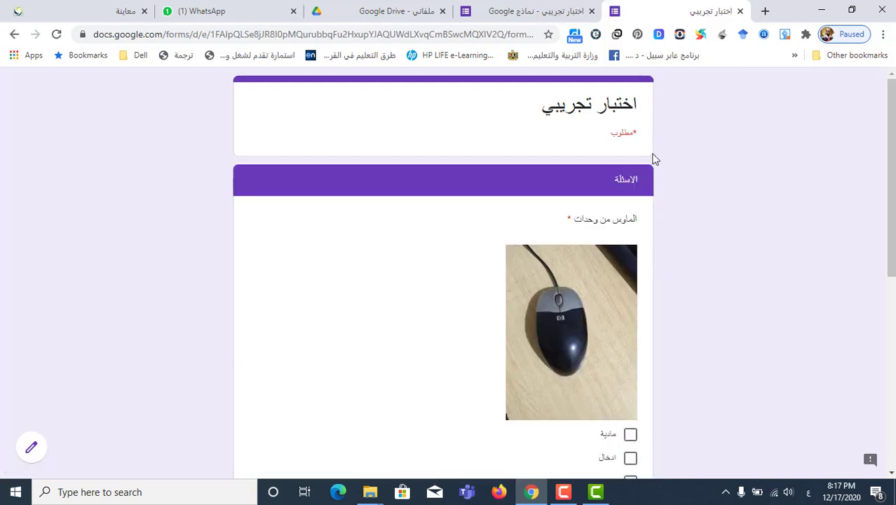
Answer مادية and ادخال, صح, and الشاشة, then submit the test response
scroll(656, 270, down, 6)
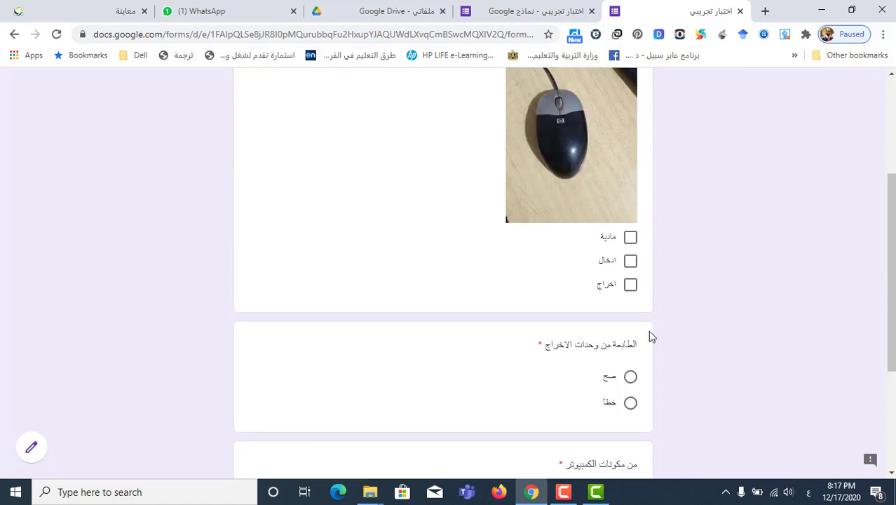
scroll(638, 346, up, 8)
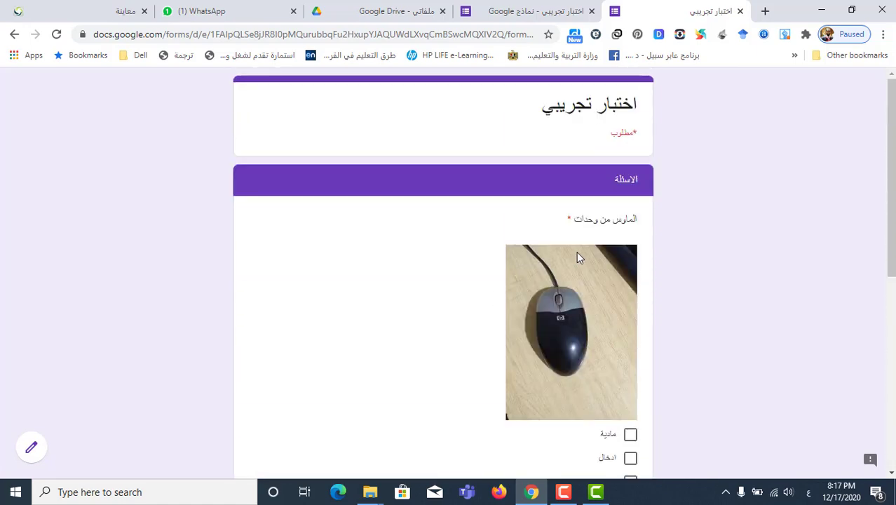
scroll(582, 260, down, 3)
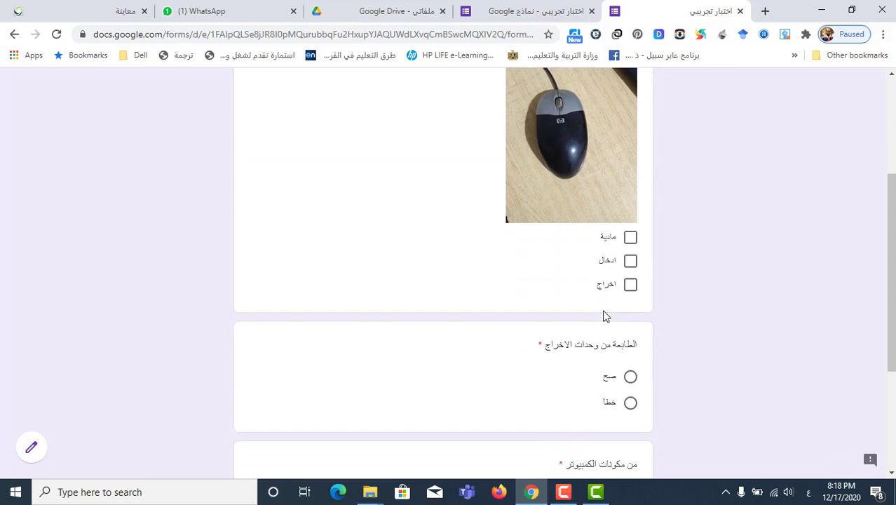
click(630, 238)
click(631, 261)
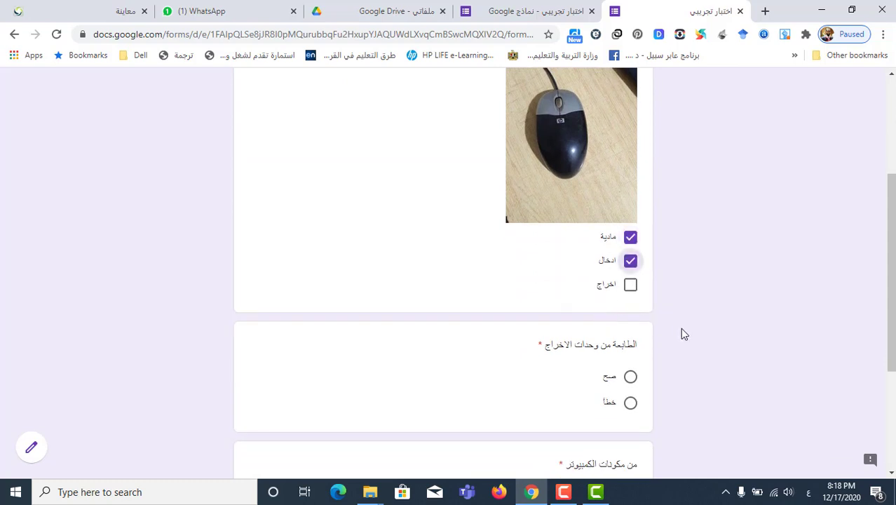
scroll(680, 329, down, 2)
click(630, 247)
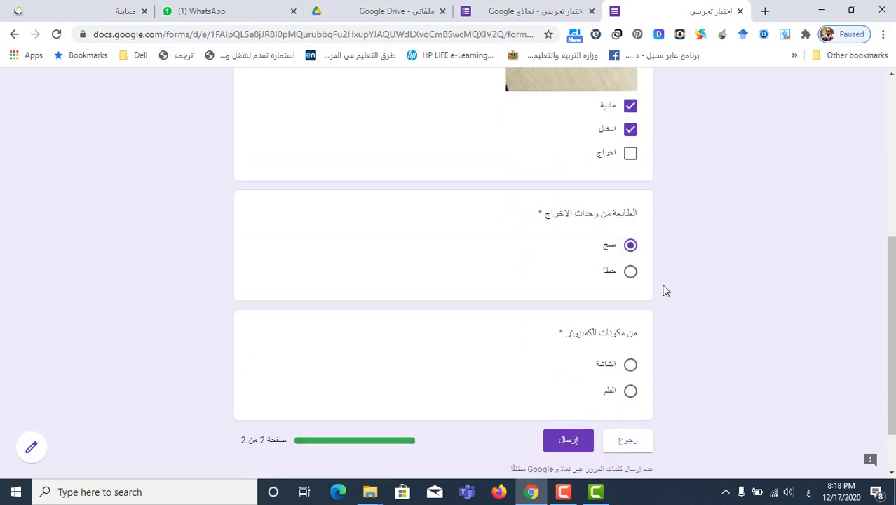
scroll(666, 290, down, 1)
click(630, 298)
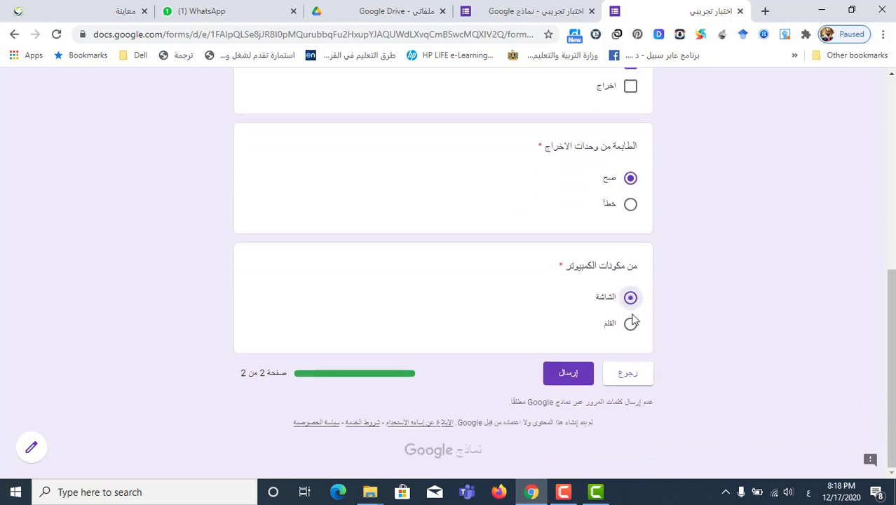
click(572, 380)
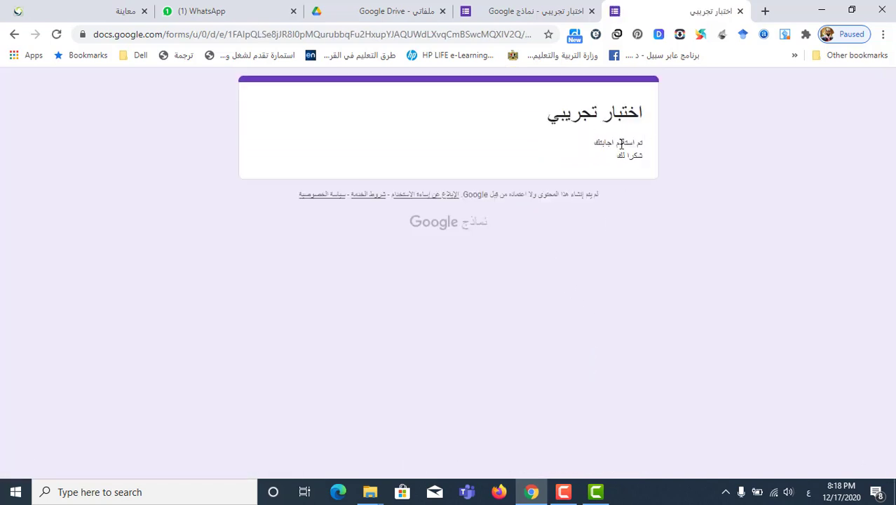
drag(642, 143, 584, 162)
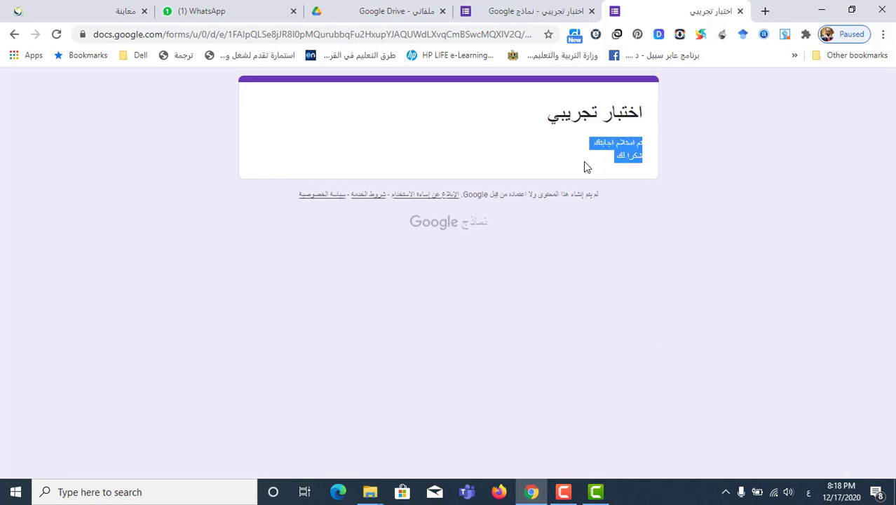
From the Responses summary, create the linked spreadsheet 'اختبار تجريبي (الردود)' and open it
click(515, 7)
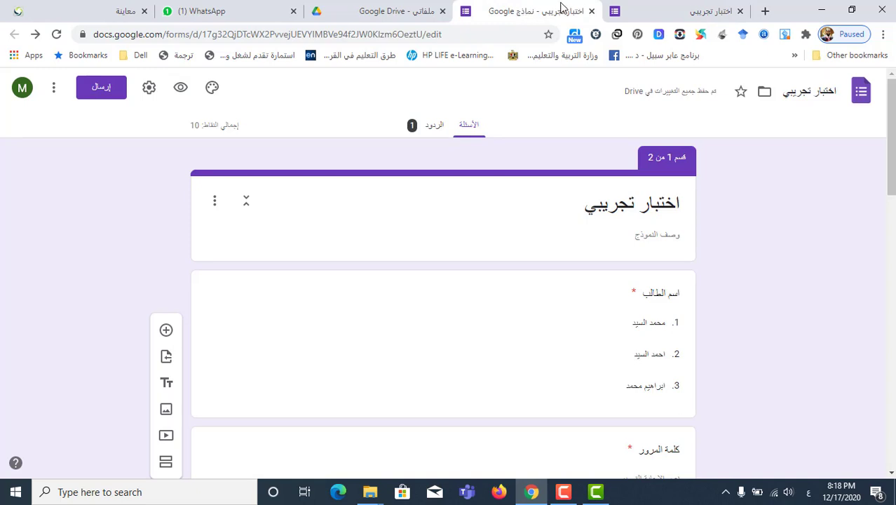
click(434, 125)
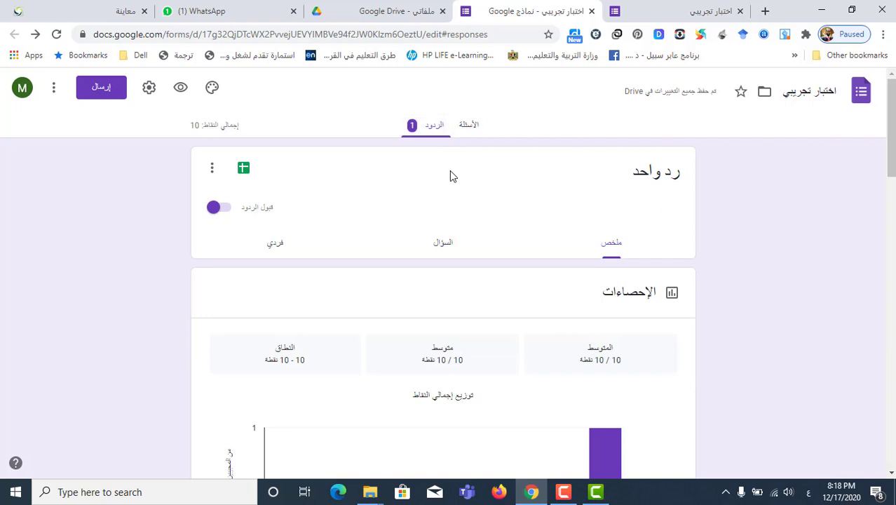
click(244, 168)
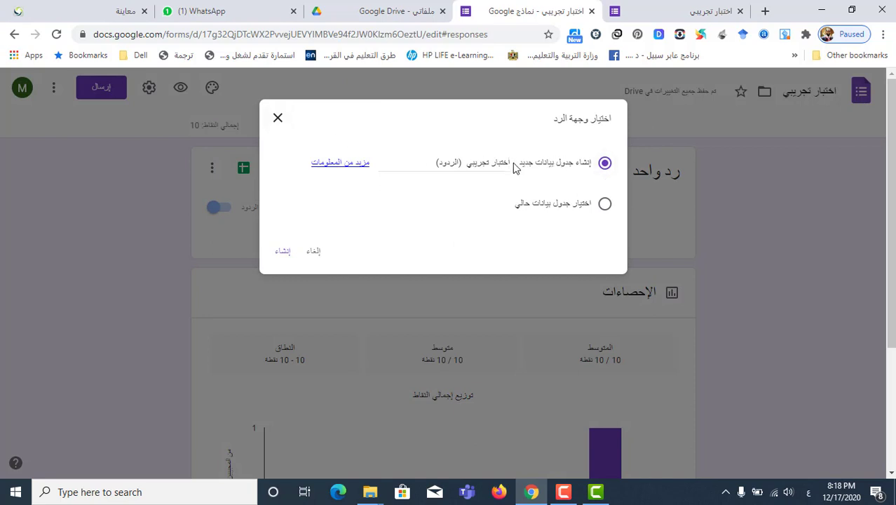
click(283, 251)
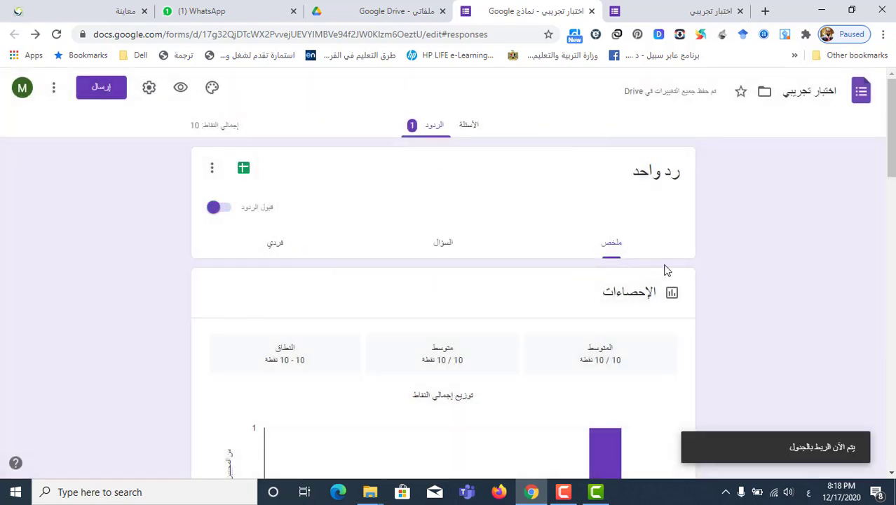
scroll(549, 313, down, 2)
click(442, 11)
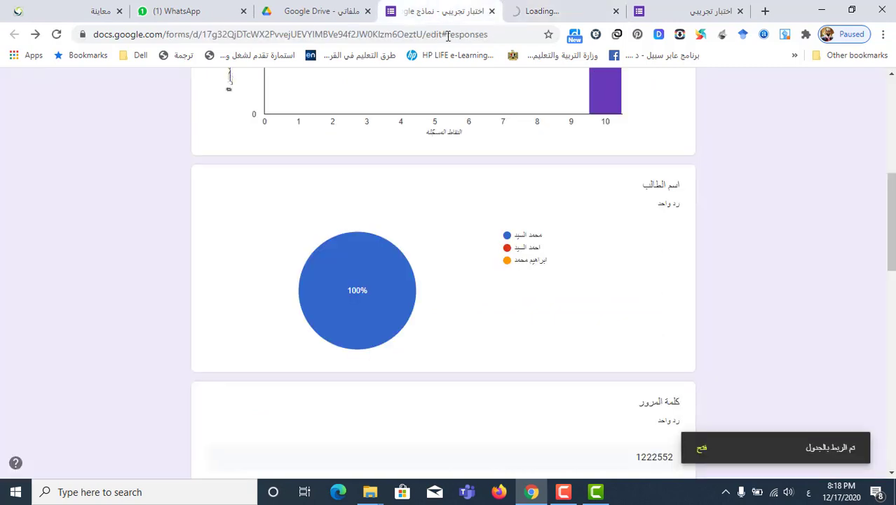
scroll(492, 347, down, 8)
scroll(490, 343, down, 3)
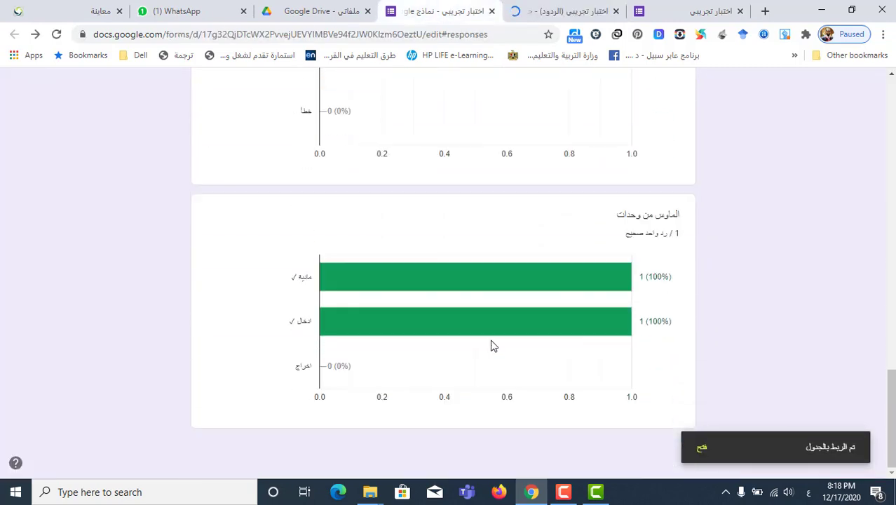
click(573, 7)
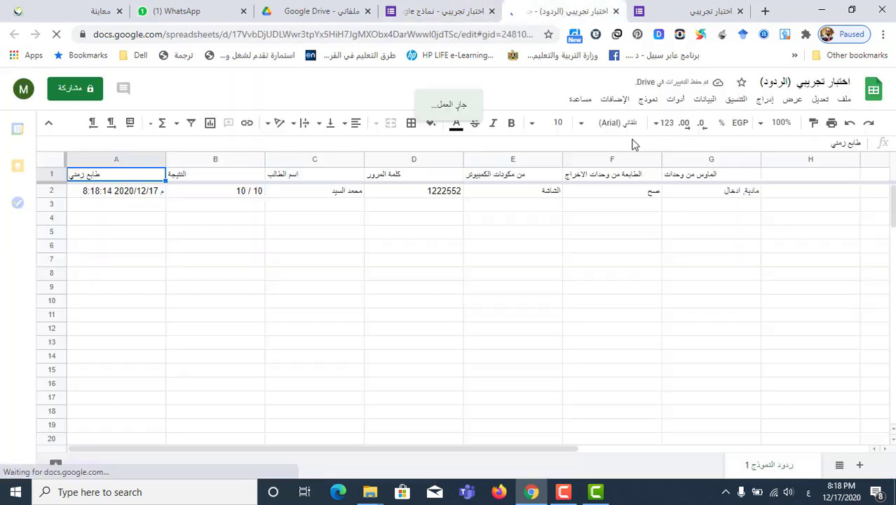
Inspect row 2 of the responses sheet: timestamp, 10 / 10 score, name, password and answers
click(454, 8)
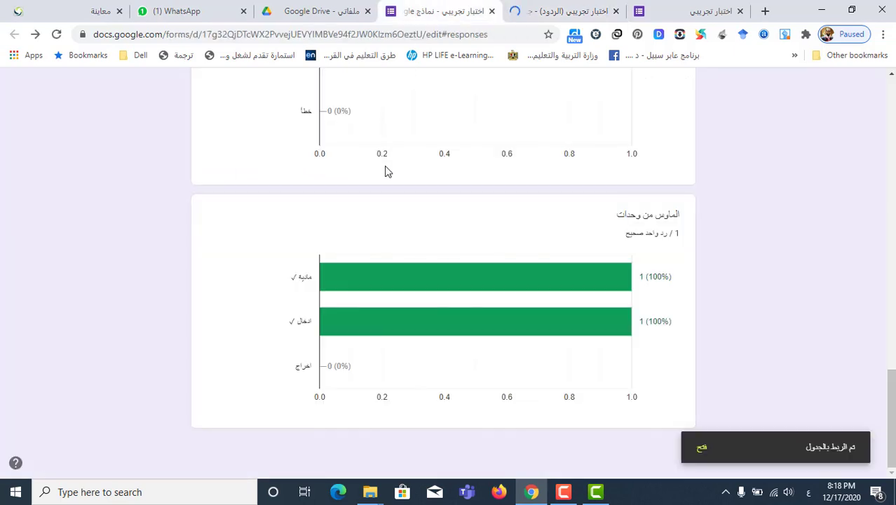
scroll(396, 172, up, 10)
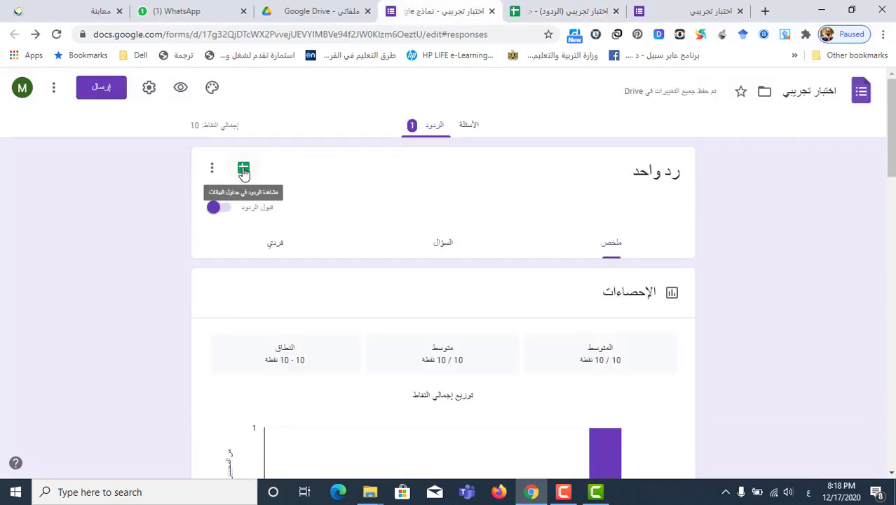
click(526, 11)
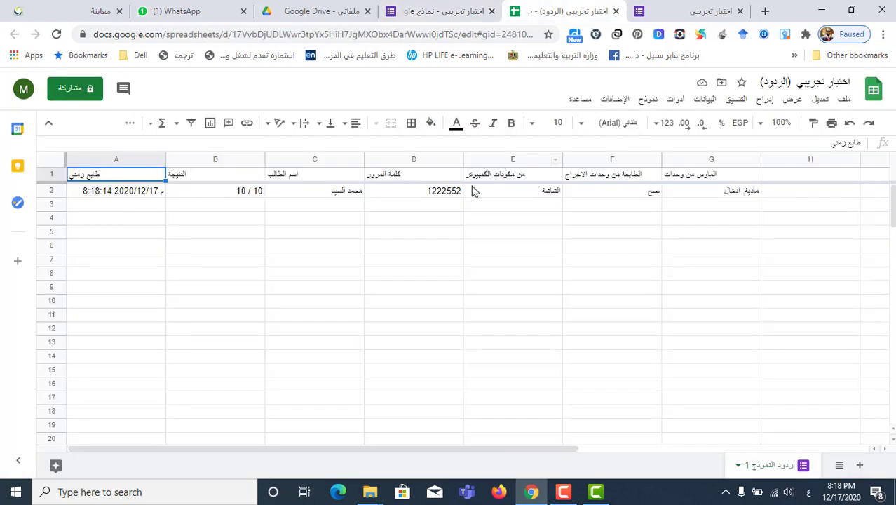
drag(190, 208, 294, 199)
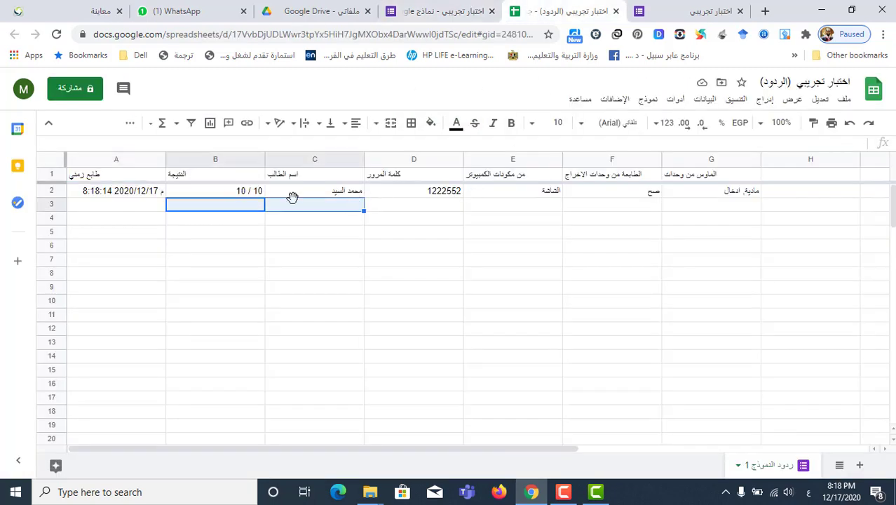
click(129, 196)
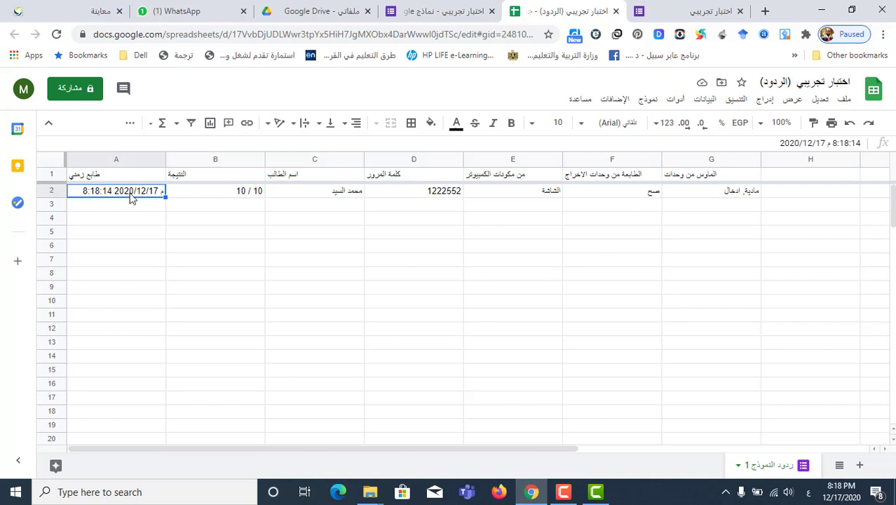
click(209, 198)
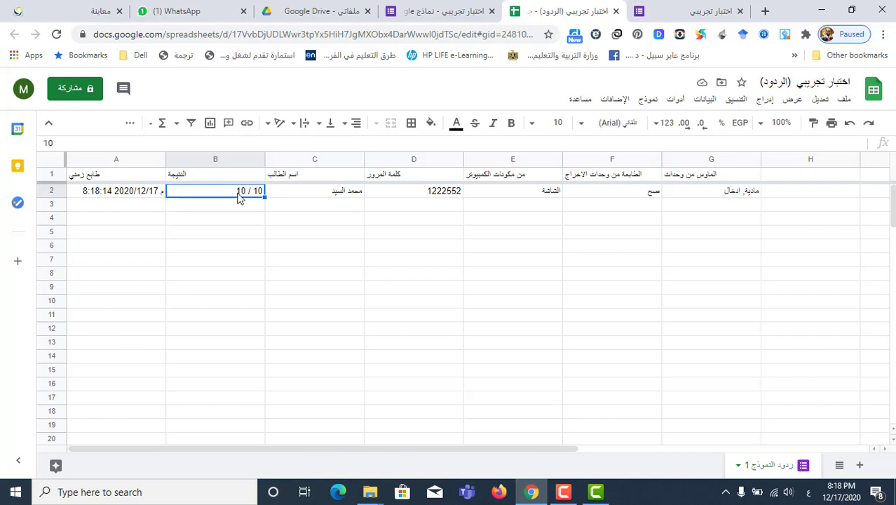
click(296, 193)
click(384, 196)
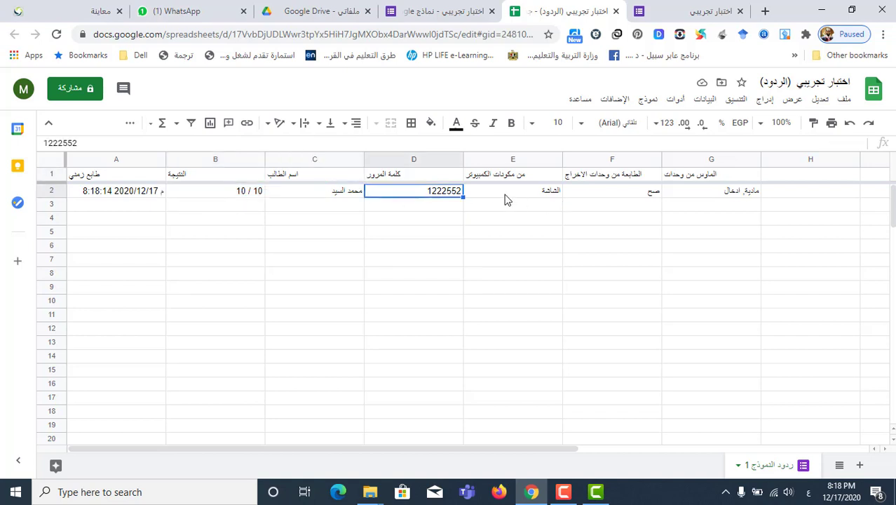
drag(506, 198, 752, 198)
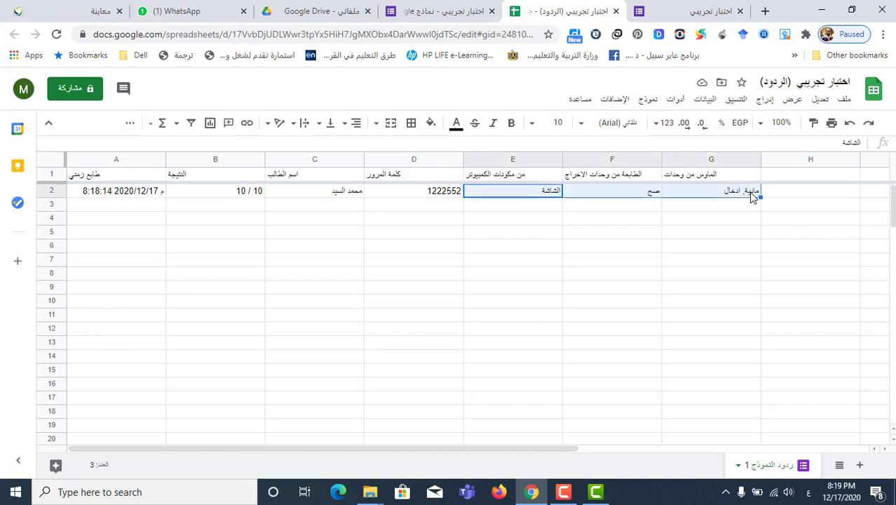